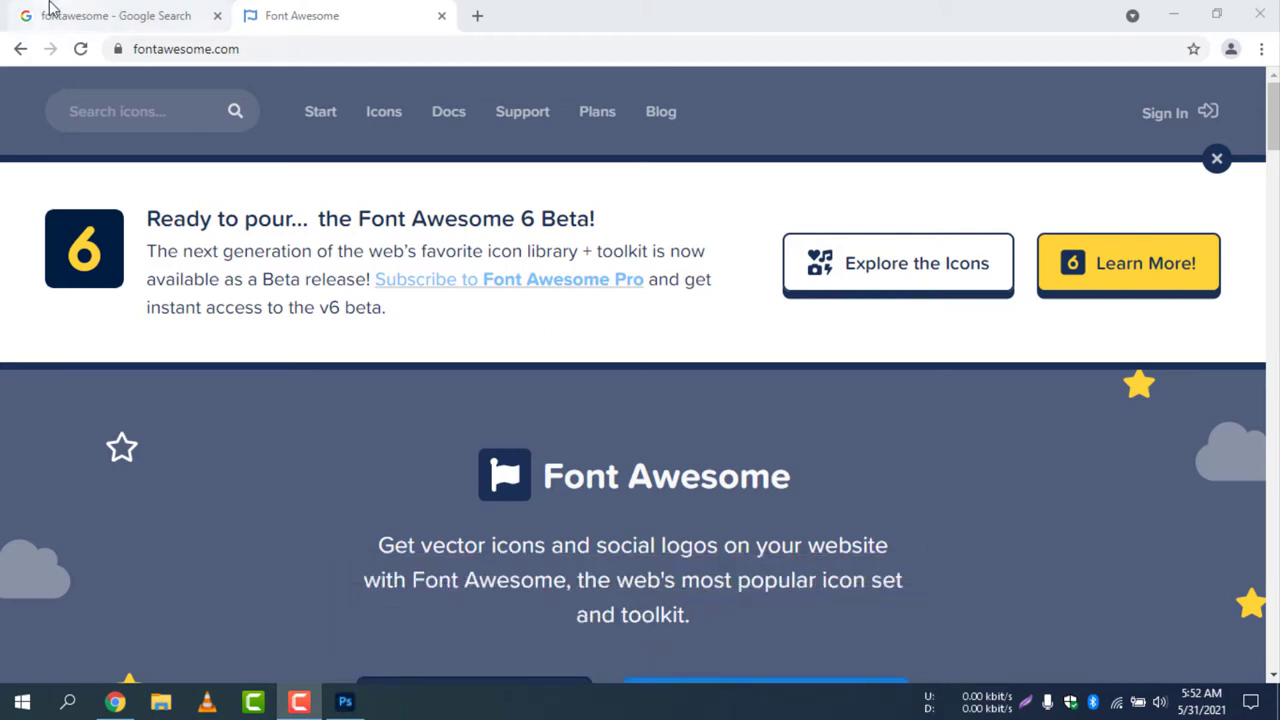
Go back to the Font Awesome home page from the Google results and scroll through it
{"action": "left_click", "coordinate": [88, 16]}
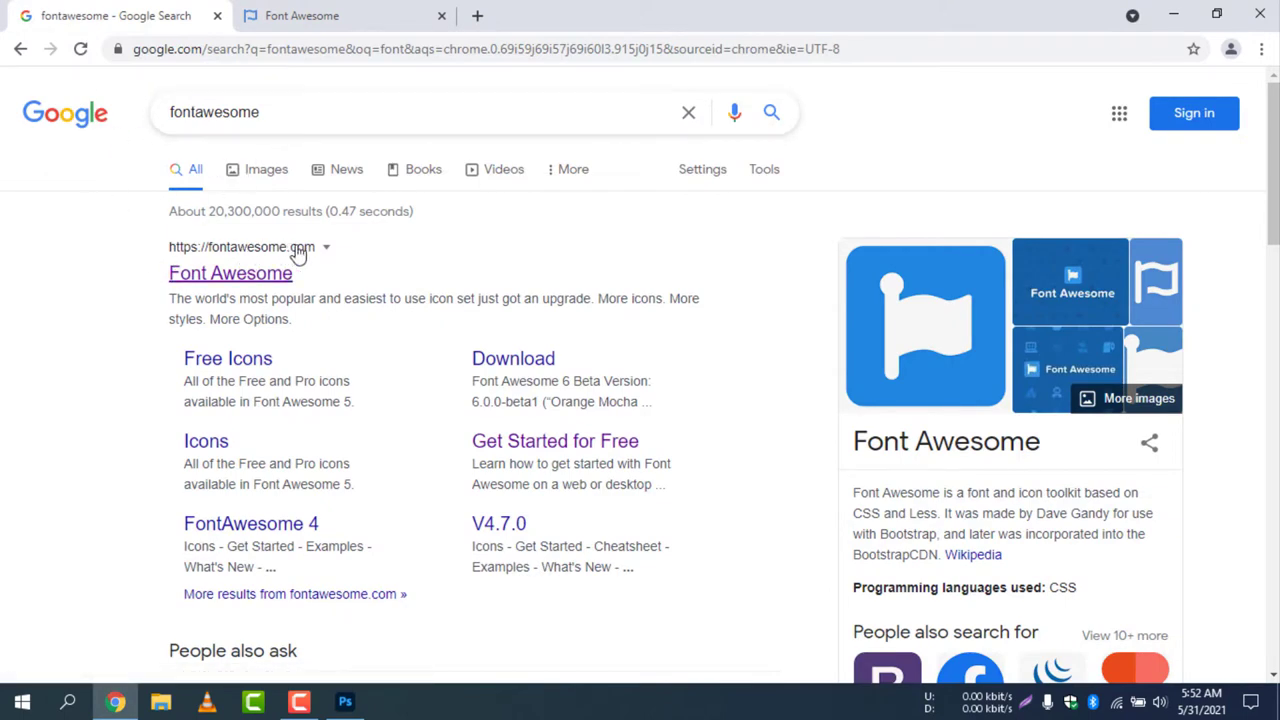
{"action": "left_click", "coordinate": [337, 14]}
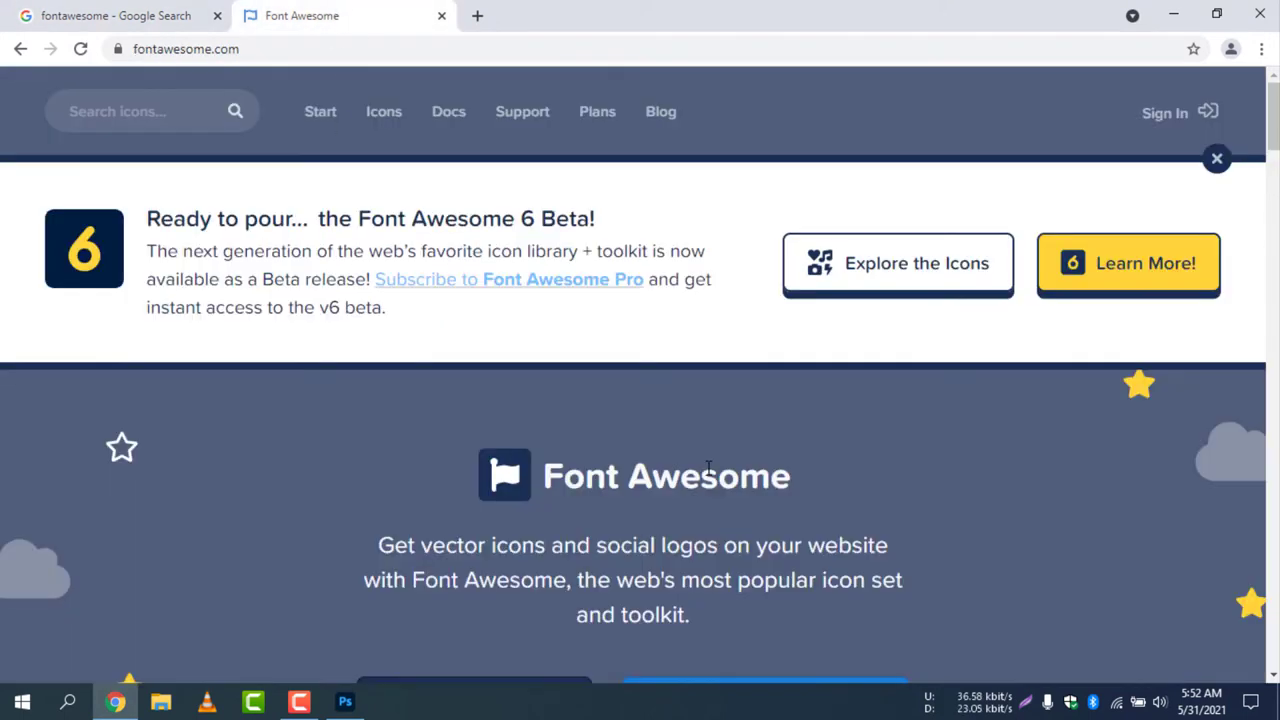
{"action": "scroll", "coordinate": [785, 514], "scroll_direction": "down", "scroll_amount": 5}
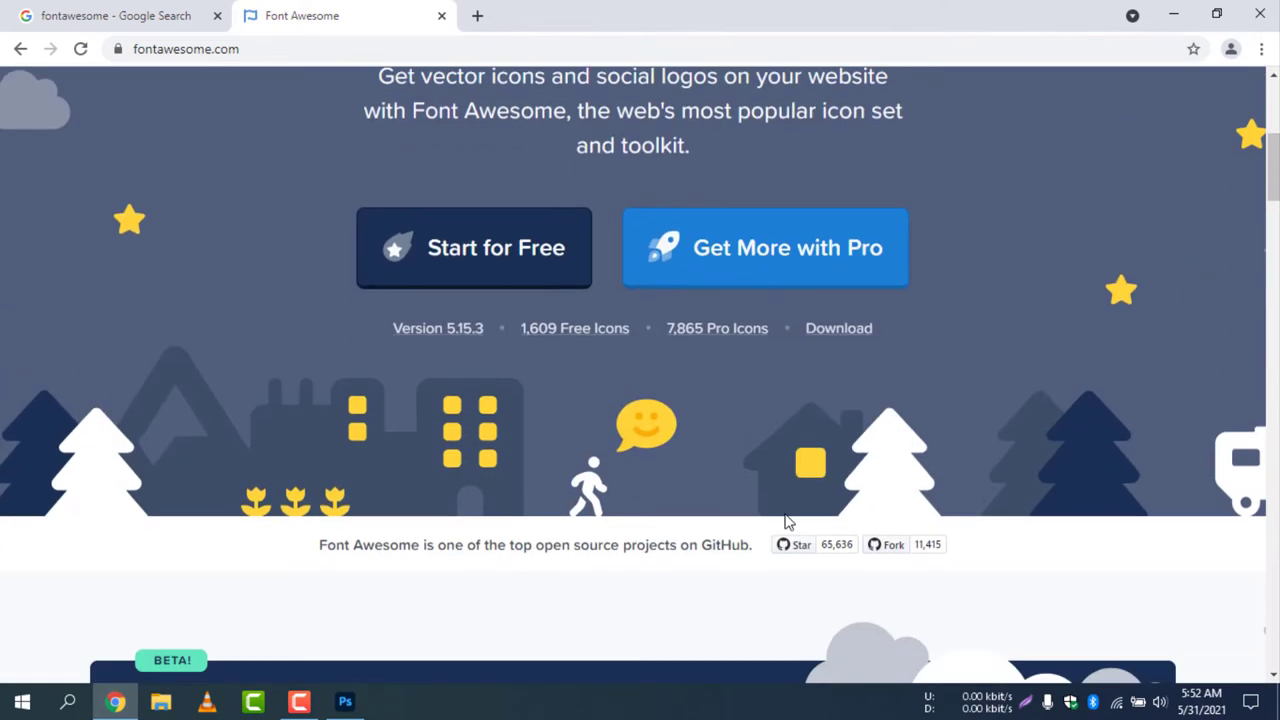
{"action": "scroll", "coordinate": [785, 514], "scroll_direction": "up", "scroll_amount": 5}
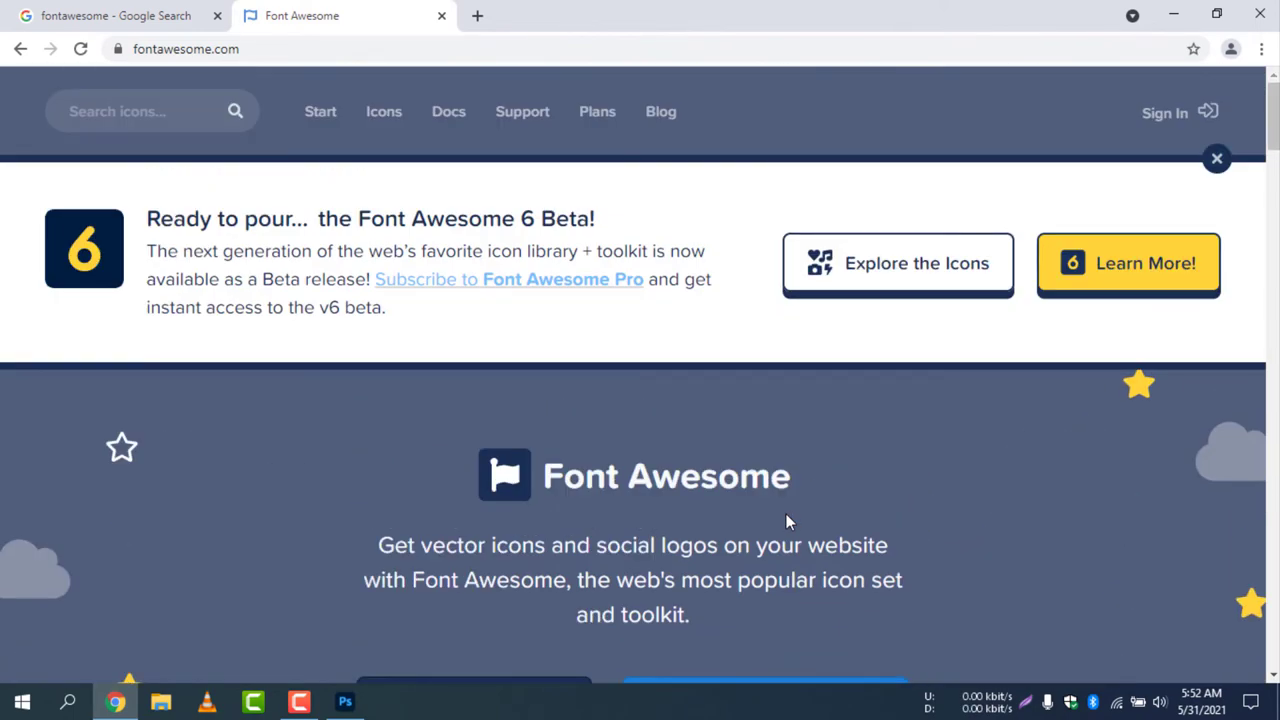
{"action": "scroll", "coordinate": [785, 520], "scroll_direction": "down", "scroll_amount": 5}
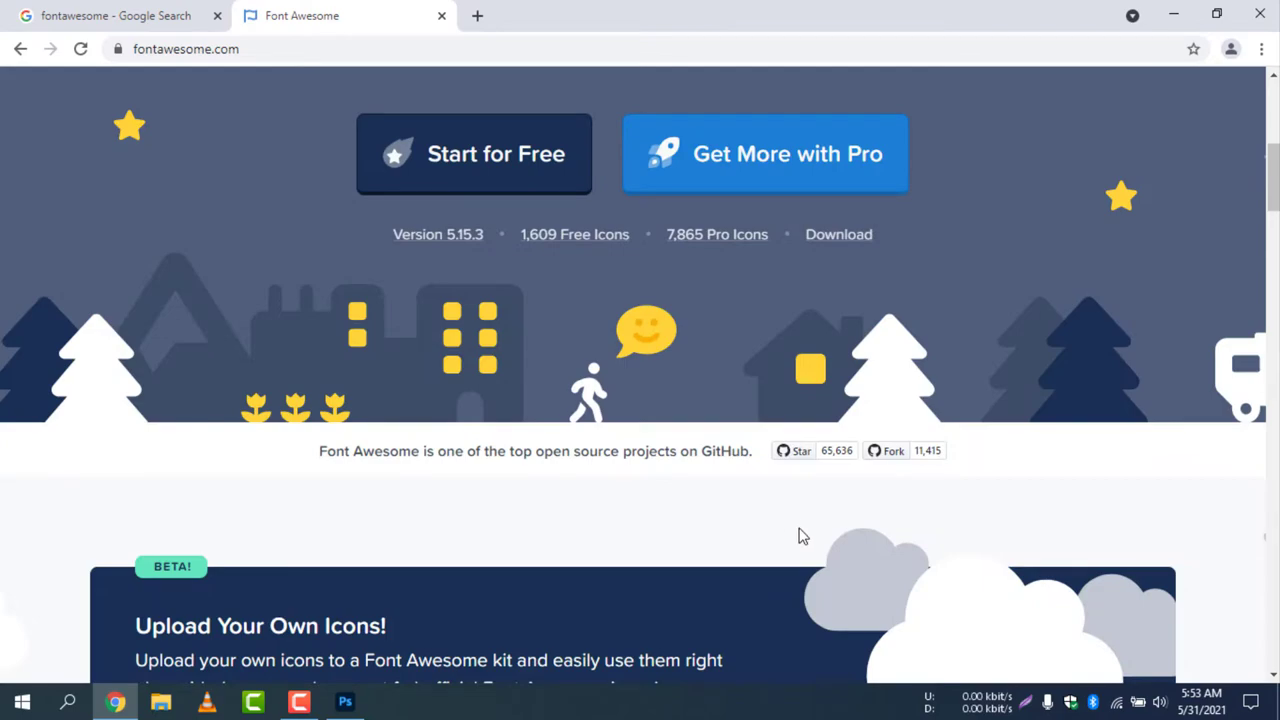
{"action": "scroll", "coordinate": [797, 525], "scroll_direction": "down", "scroll_amount": 9}
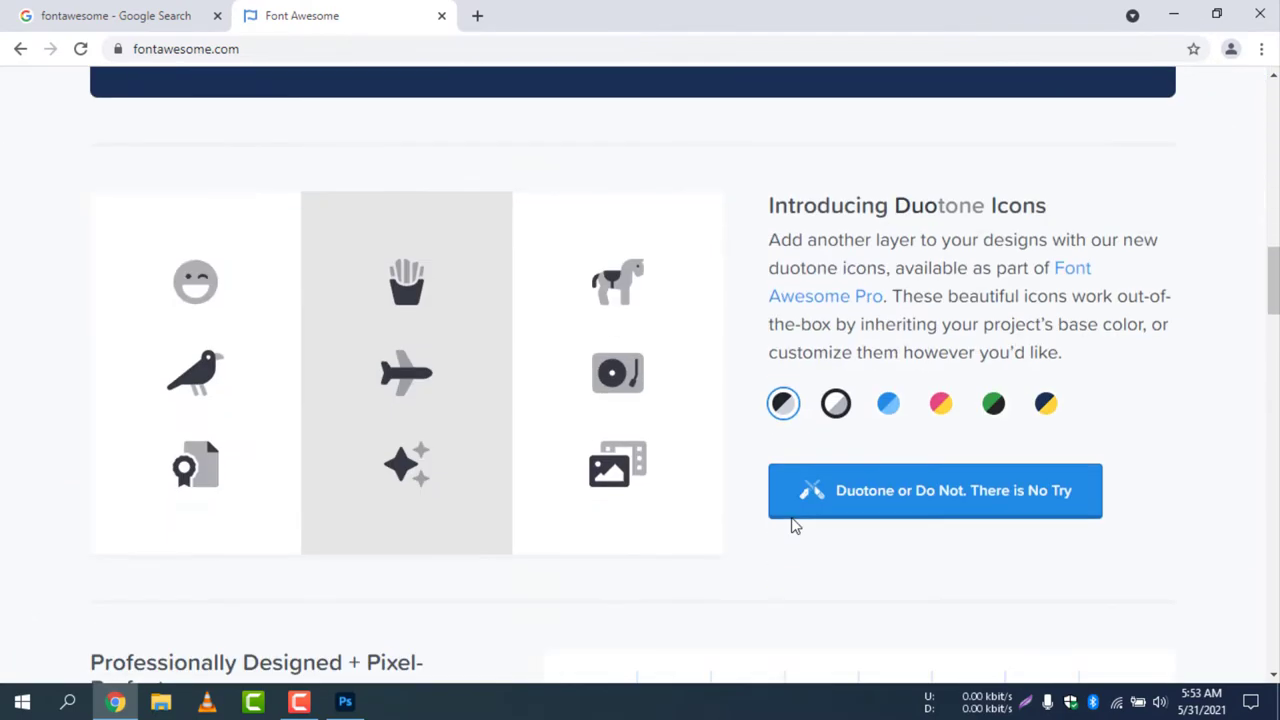
{"action": "scroll", "coordinate": [693, 505], "scroll_direction": "down", "scroll_amount": 13}
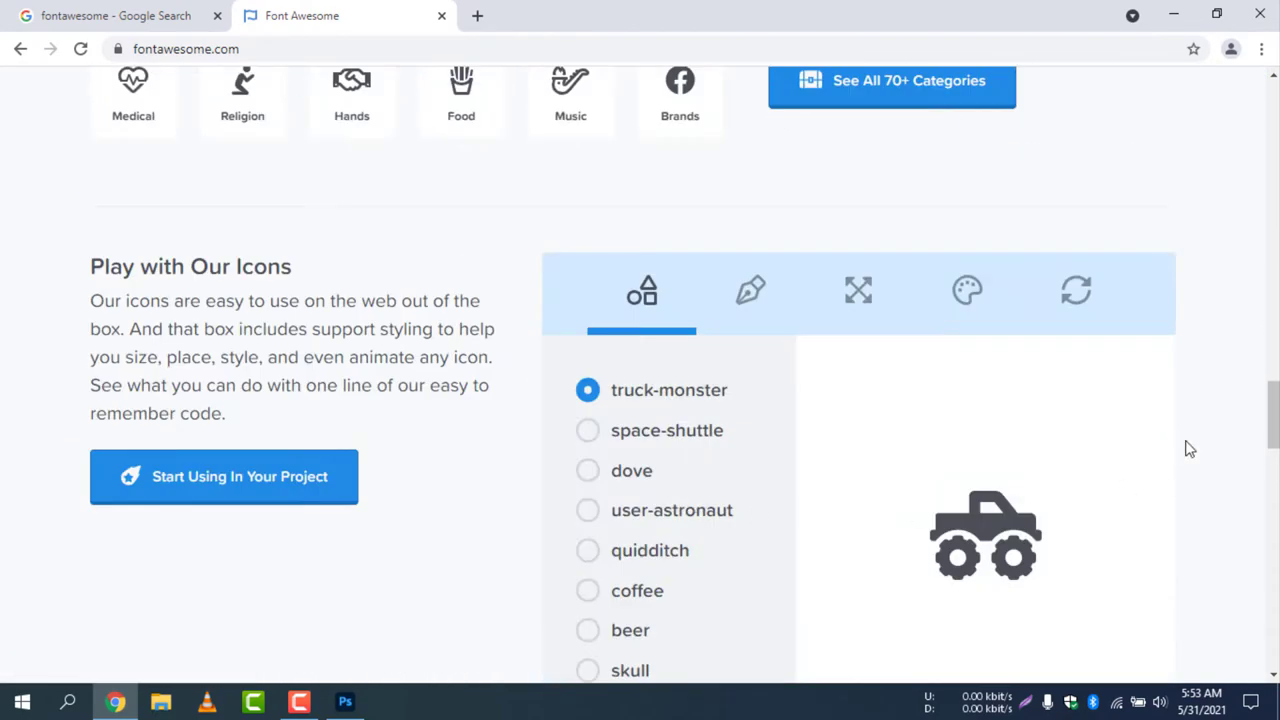
{"action": "left_click_drag", "start_coordinate": [1273, 412], "coordinate": [1240, 88]}
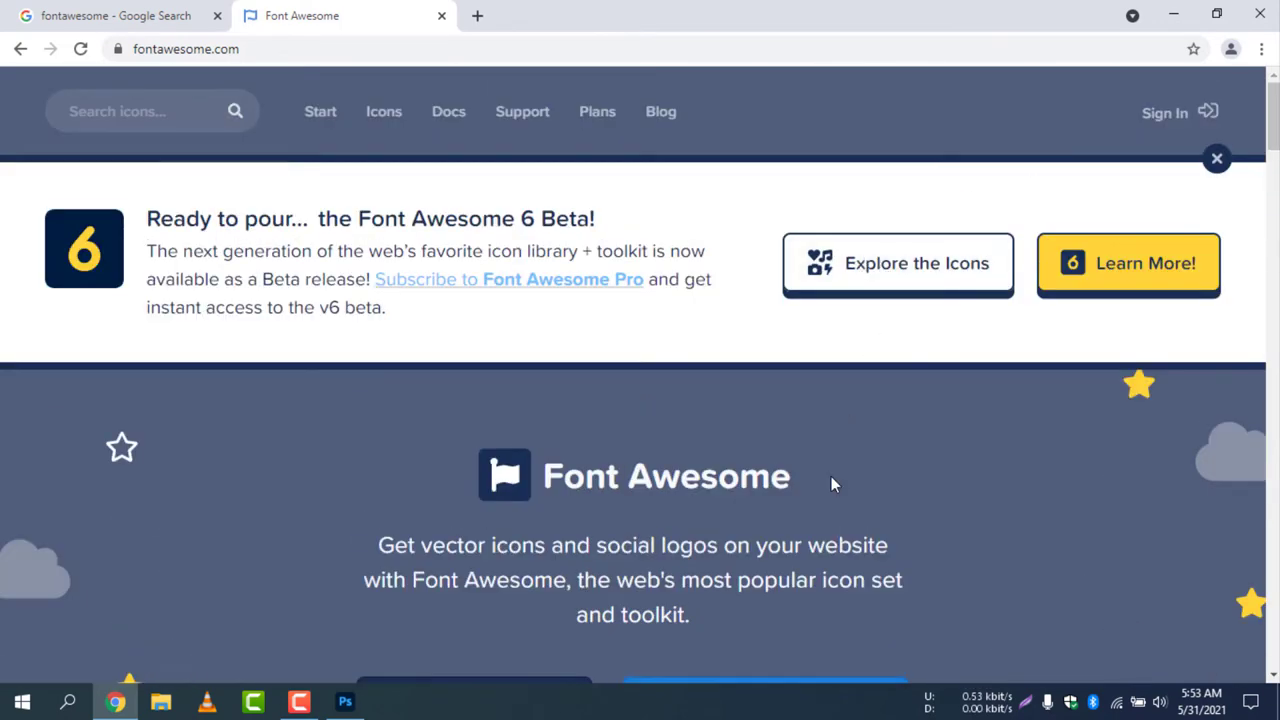
{"action": "scroll", "coordinate": [675, 497], "scroll_direction": "down", "scroll_amount": 4}
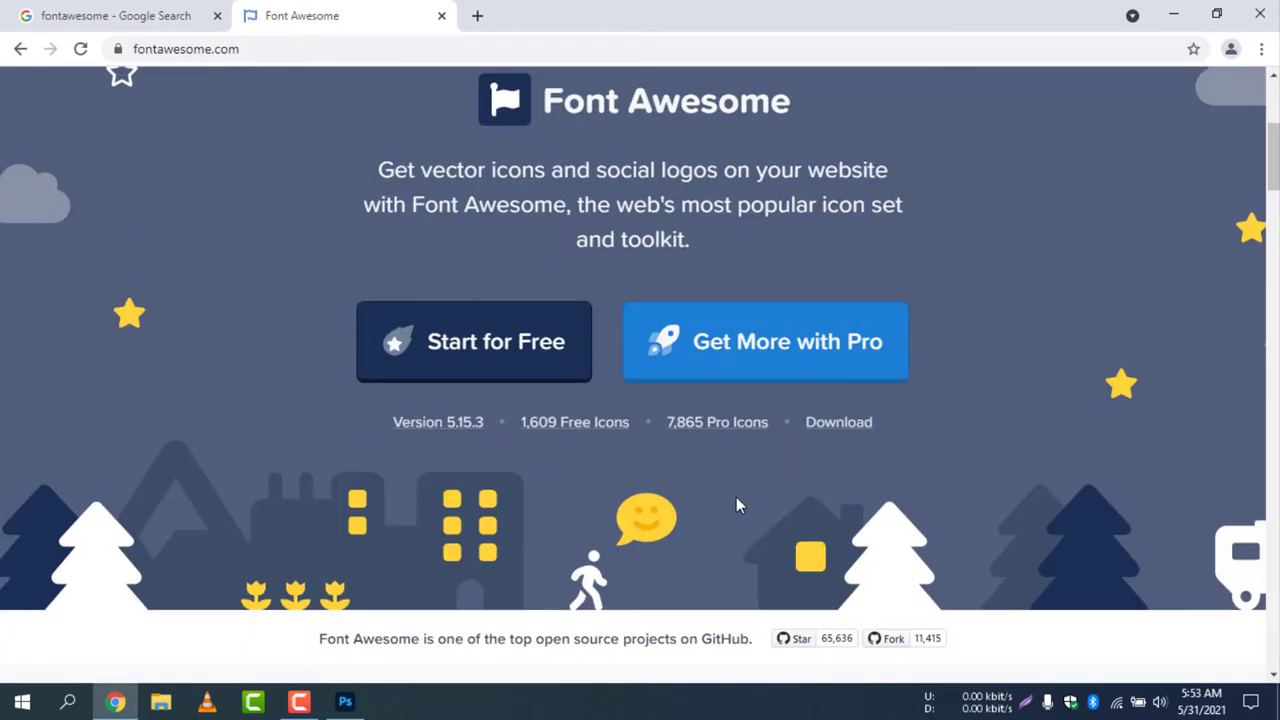
From Start for Free, open the Desktop guide and scroll to its 5.15.3 download offer
{"action": "left_click", "coordinate": [518, 355]}
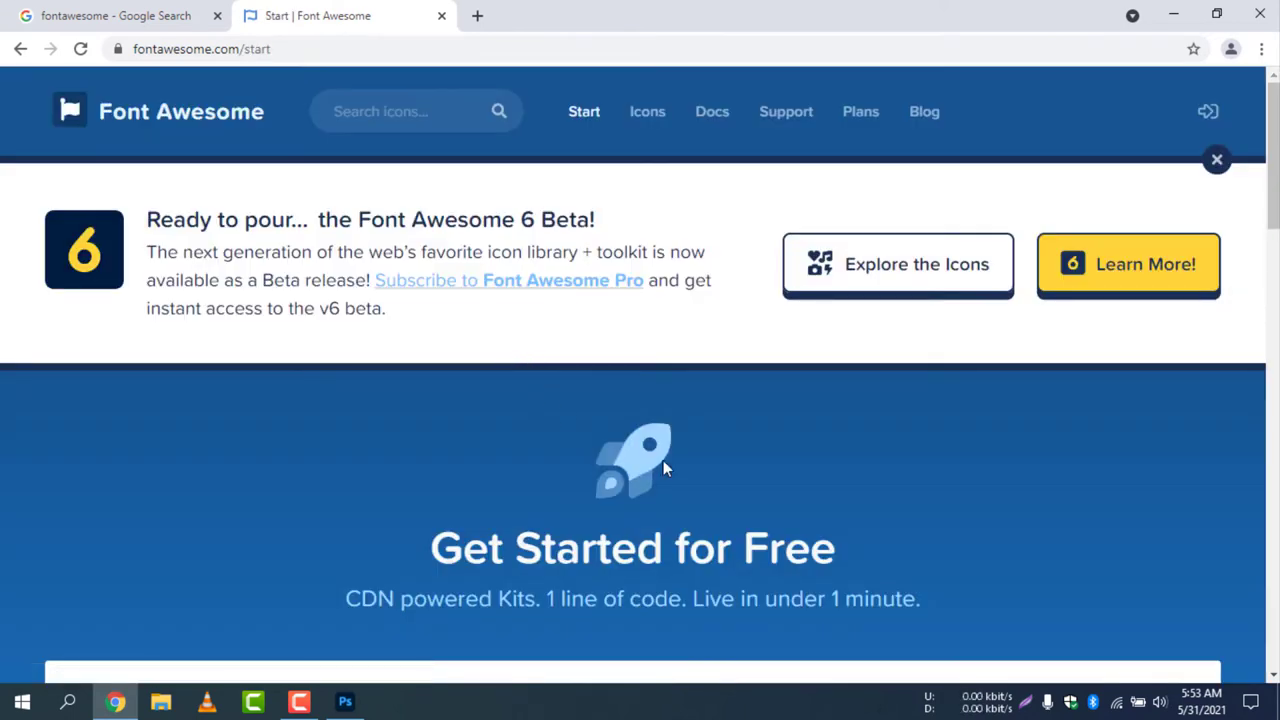
{"action": "scroll", "coordinate": [664, 460], "scroll_direction": "down", "scroll_amount": 4}
{"action": "scroll", "coordinate": [664, 460], "scroll_direction": "down", "scroll_amount": 8}
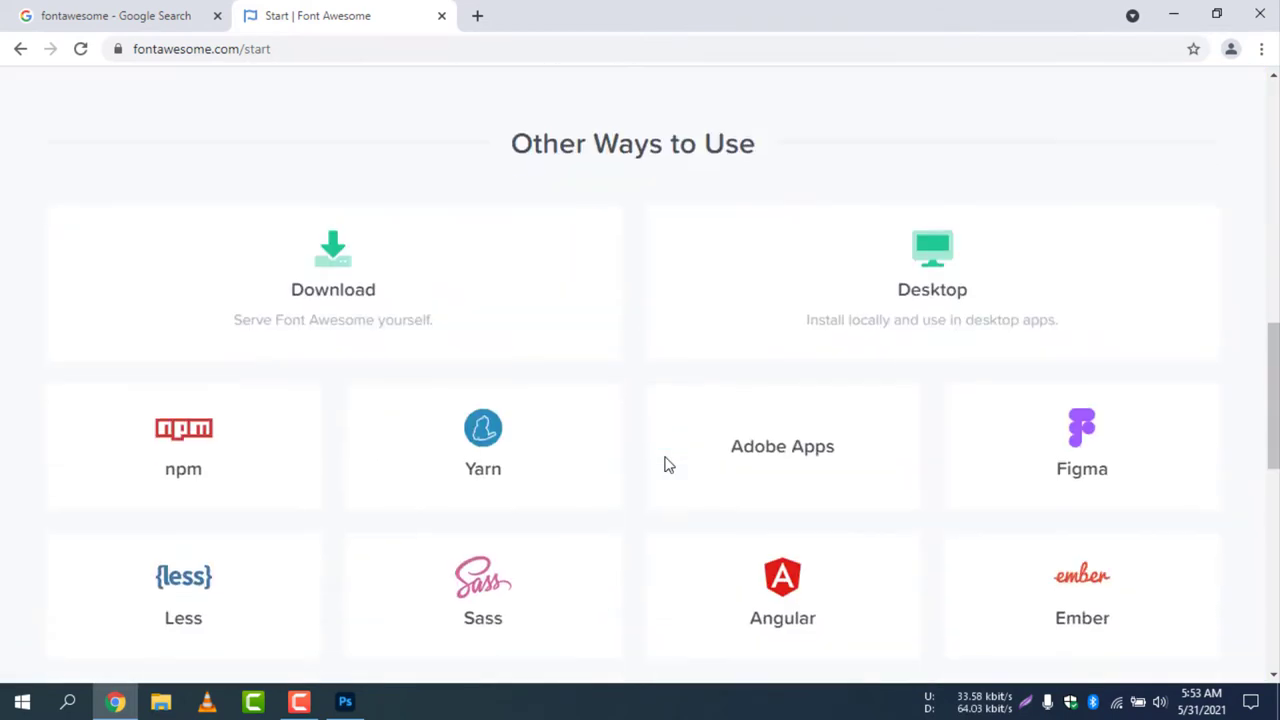
{"action": "scroll", "coordinate": [666, 463], "scroll_direction": "up", "scroll_amount": 3}
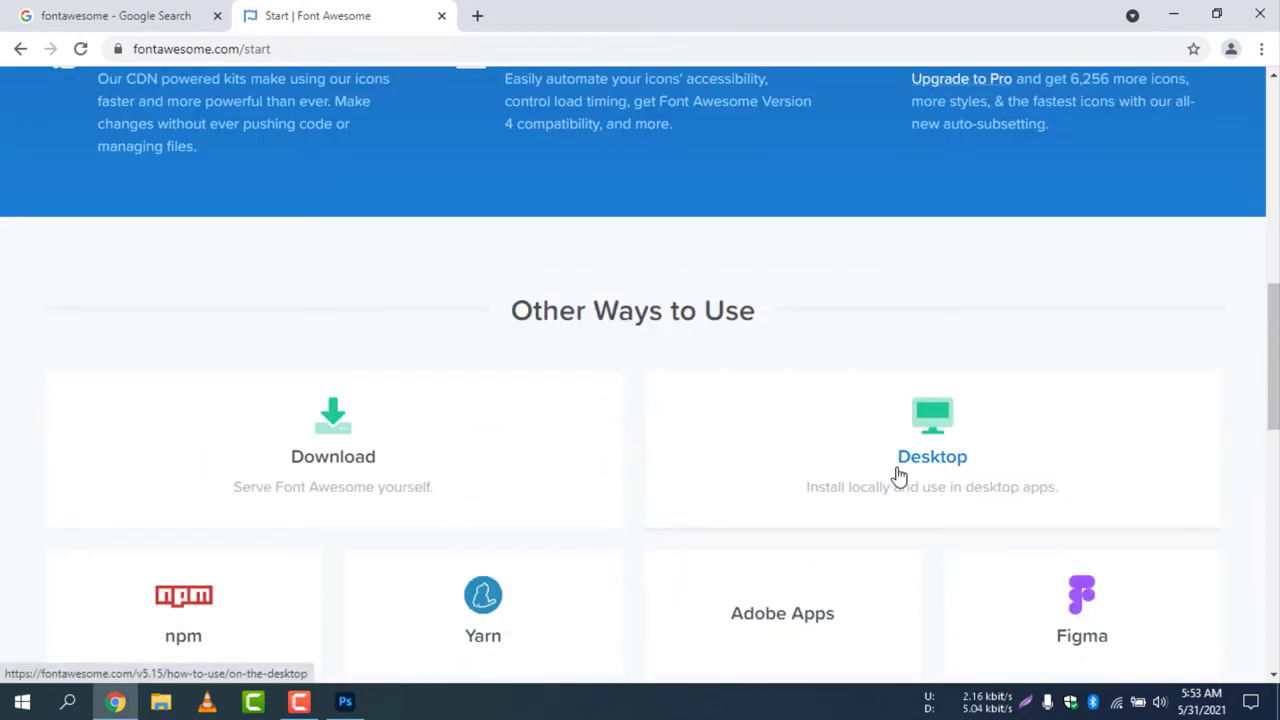
{"action": "left_click", "coordinate": [938, 423]}
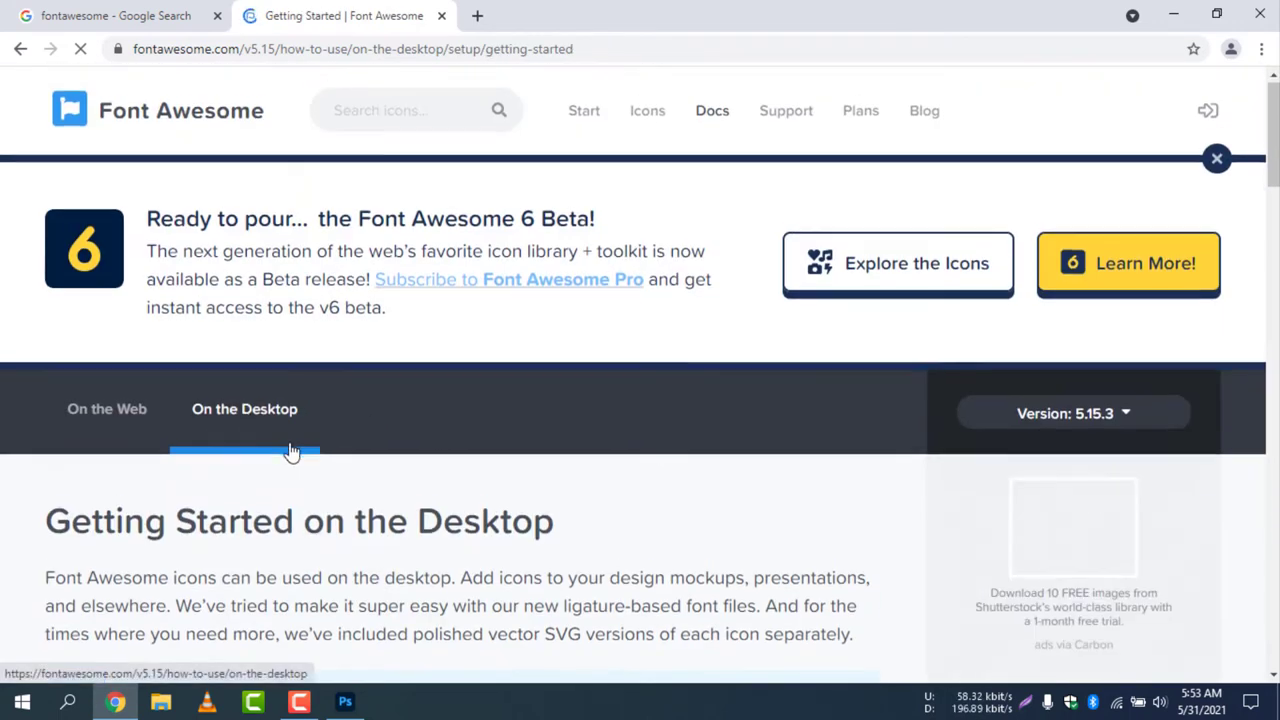
{"action": "scroll", "coordinate": [289, 449], "scroll_direction": "down", "scroll_amount": 5}
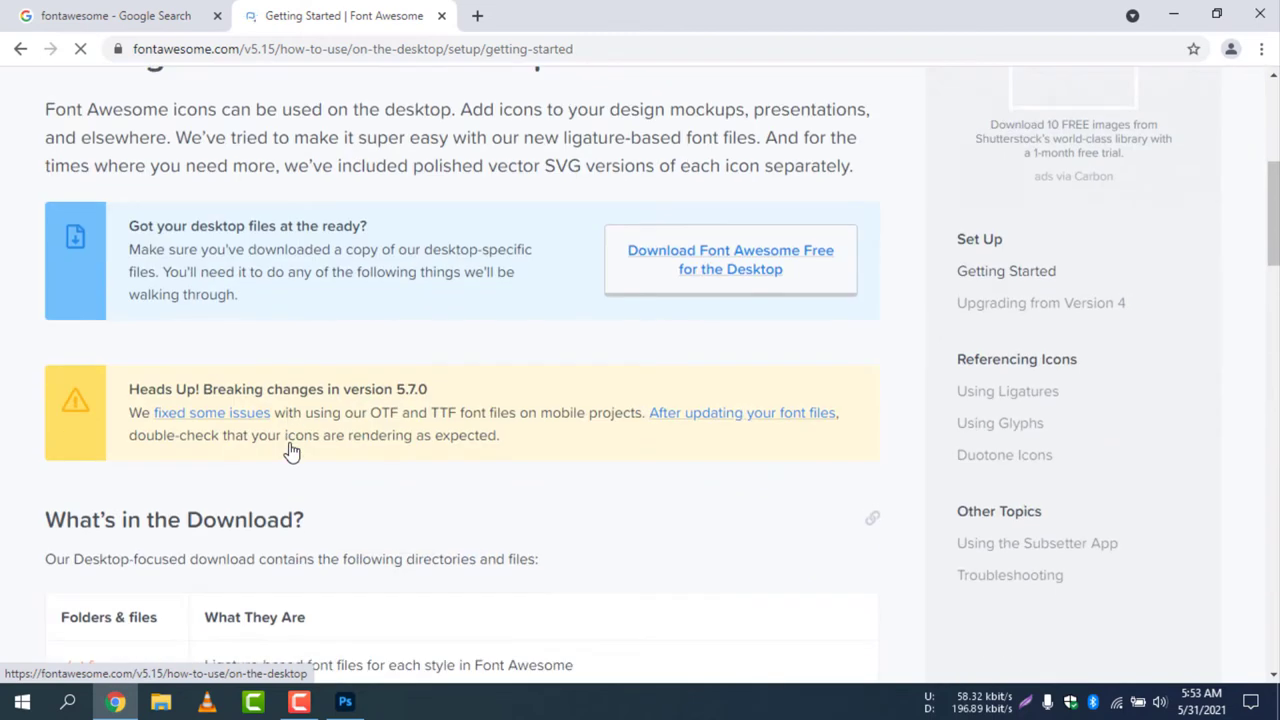
Download fontawesome-free-5.15.3-desktop.zip and view it in Chrome's full Downloads list
{"action": "left_click", "coordinate": [752, 262]}
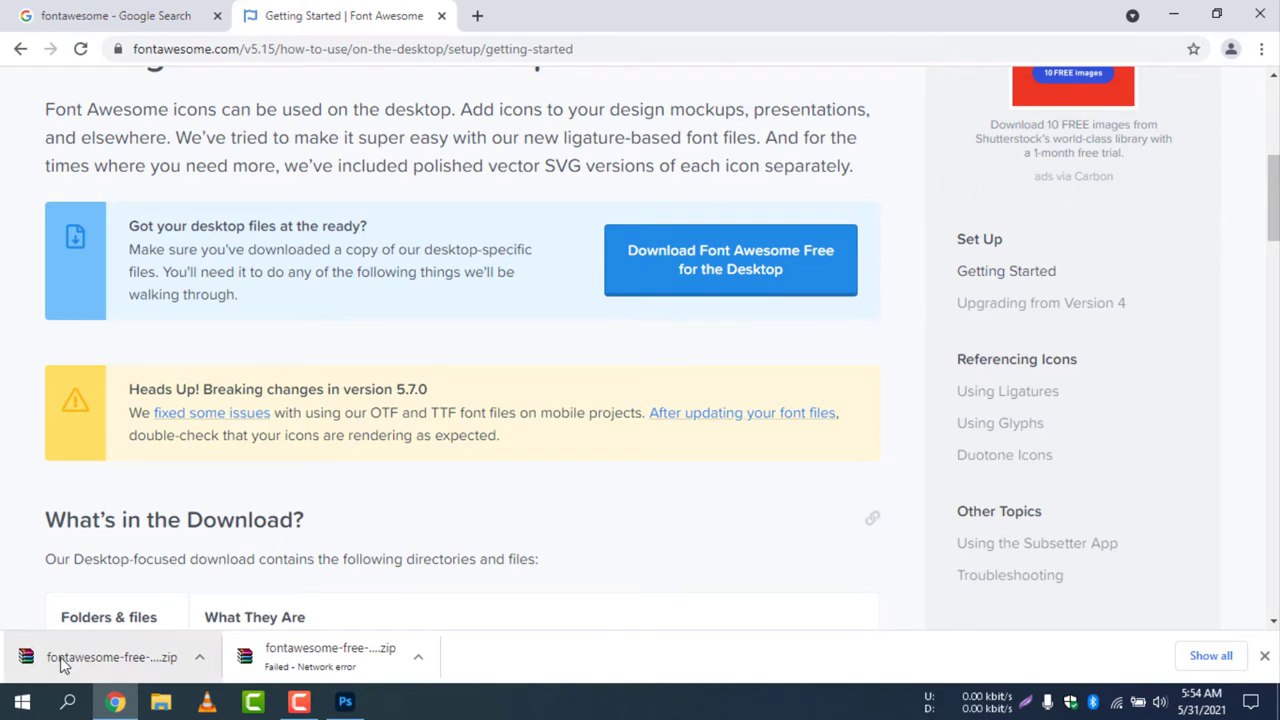
{"action": "left_click", "coordinate": [1211, 657]}
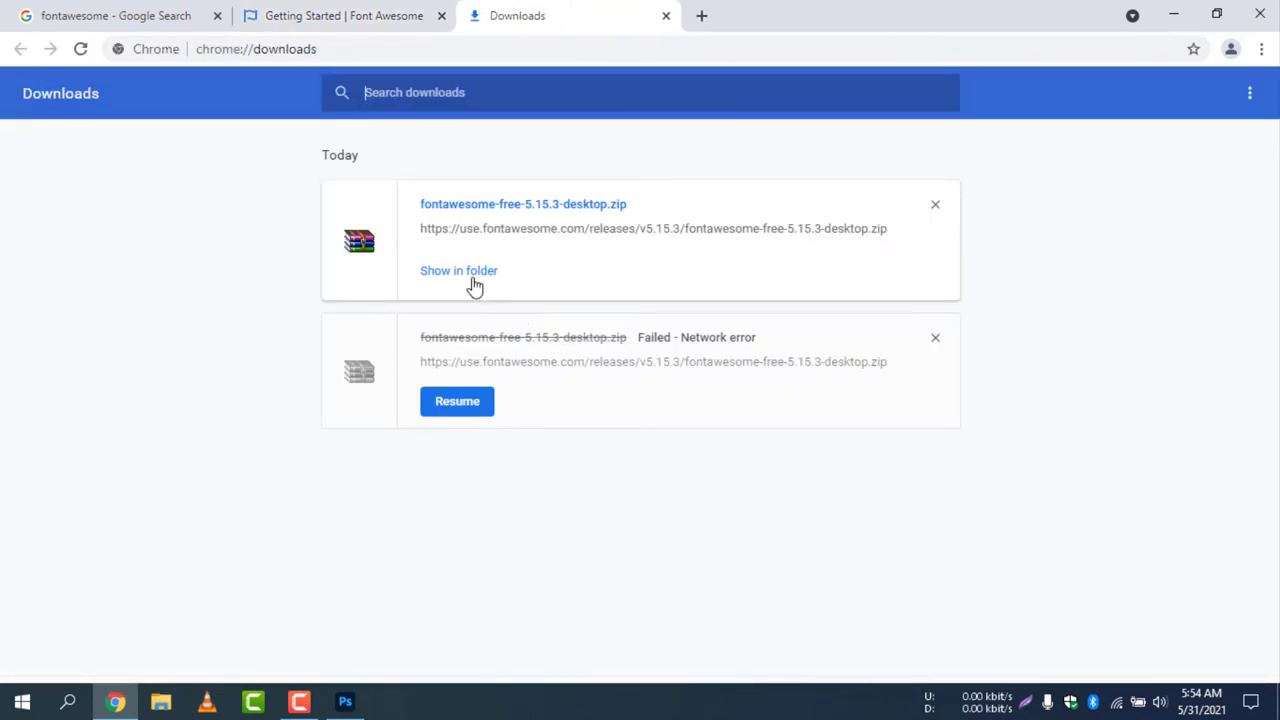
Show the zip in the Downloads folder and check its fontawesome-free folder in WinRAR
{"action": "left_click", "coordinate": [468, 274]}
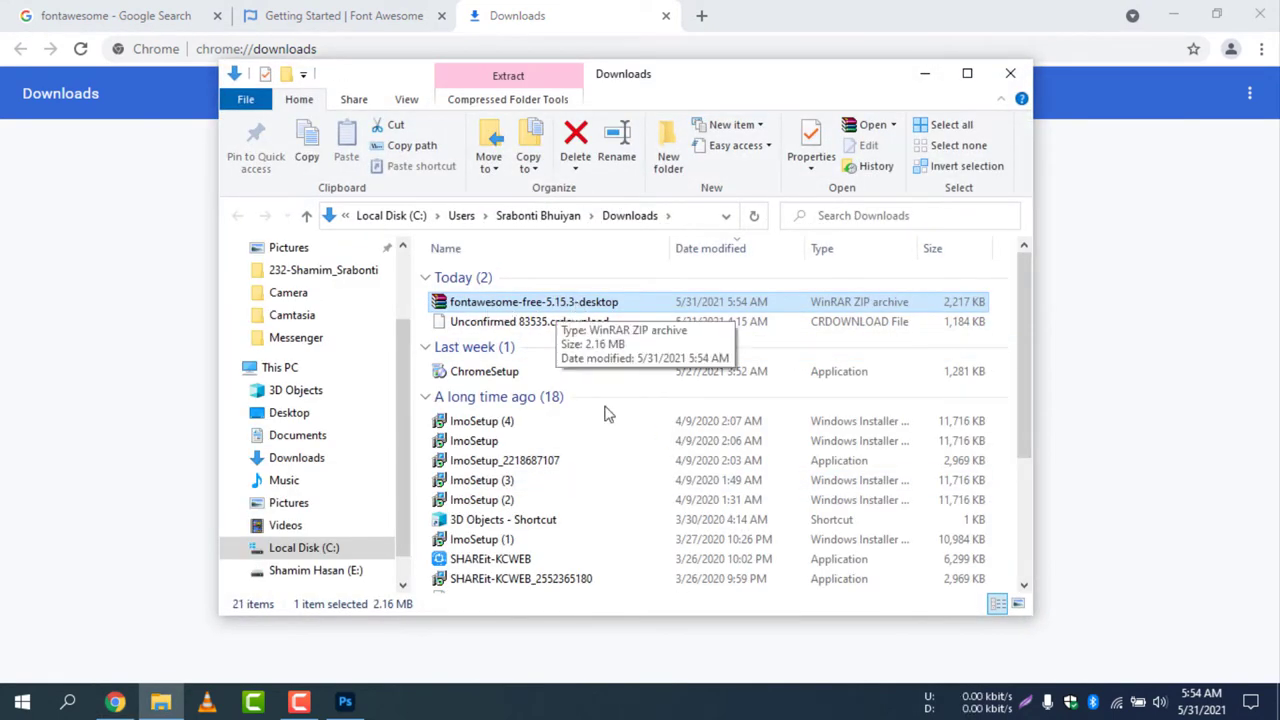
{"action": "double_click", "coordinate": [547, 311]}
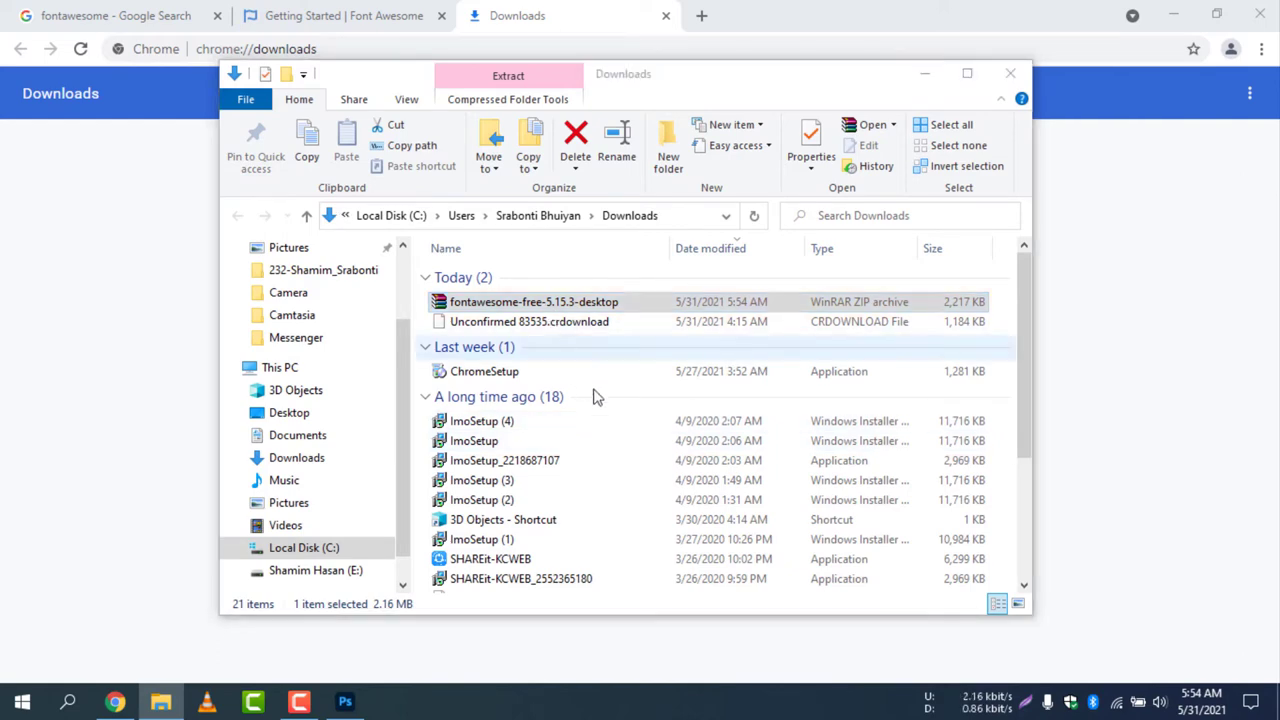
{"action": "left_click", "coordinate": [958, 72]}
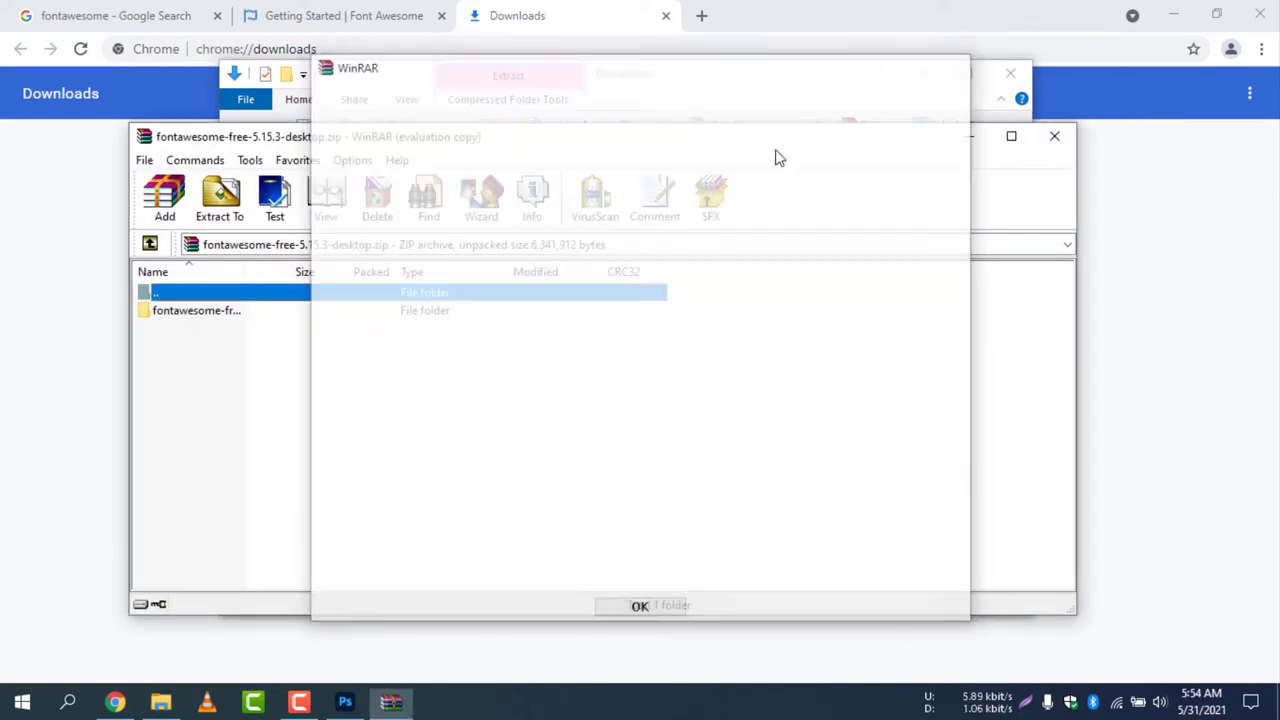
{"action": "double_click", "coordinate": [208, 316]}
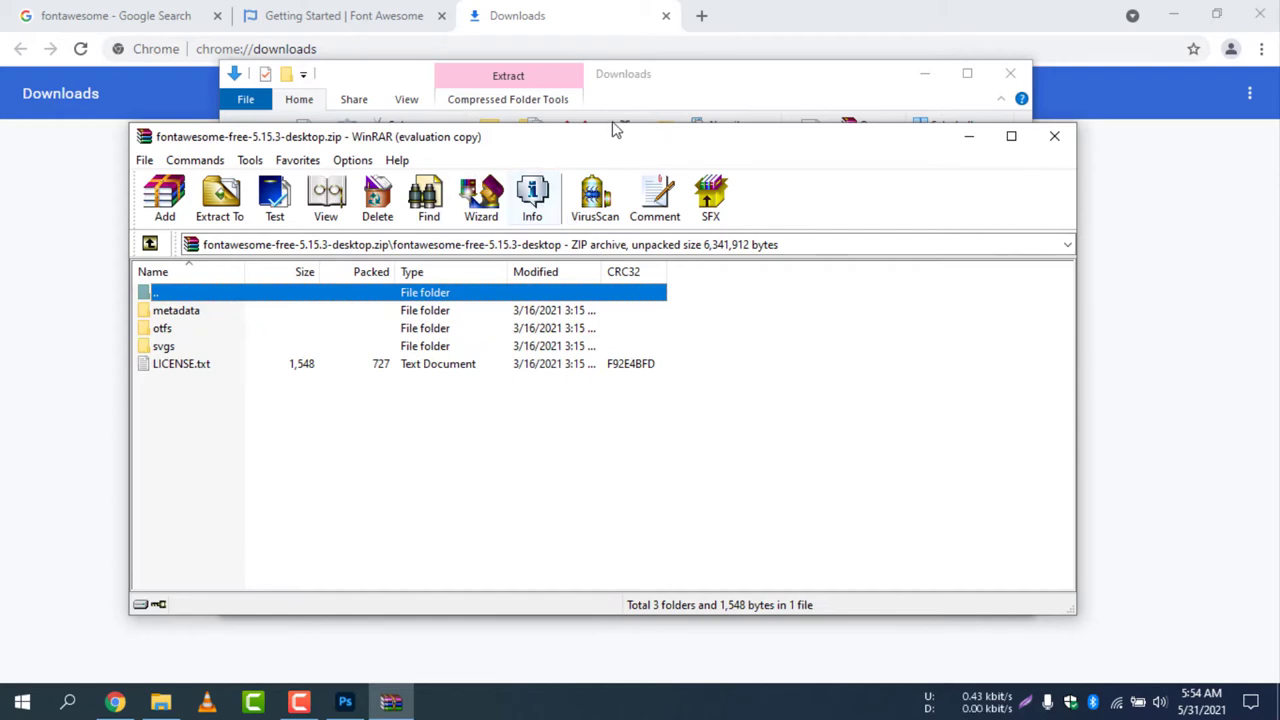
{"action": "left_click_drag", "start_coordinate": [602, 140], "coordinate": [682, 126]}
{"action": "left_click", "coordinate": [1134, 122]}
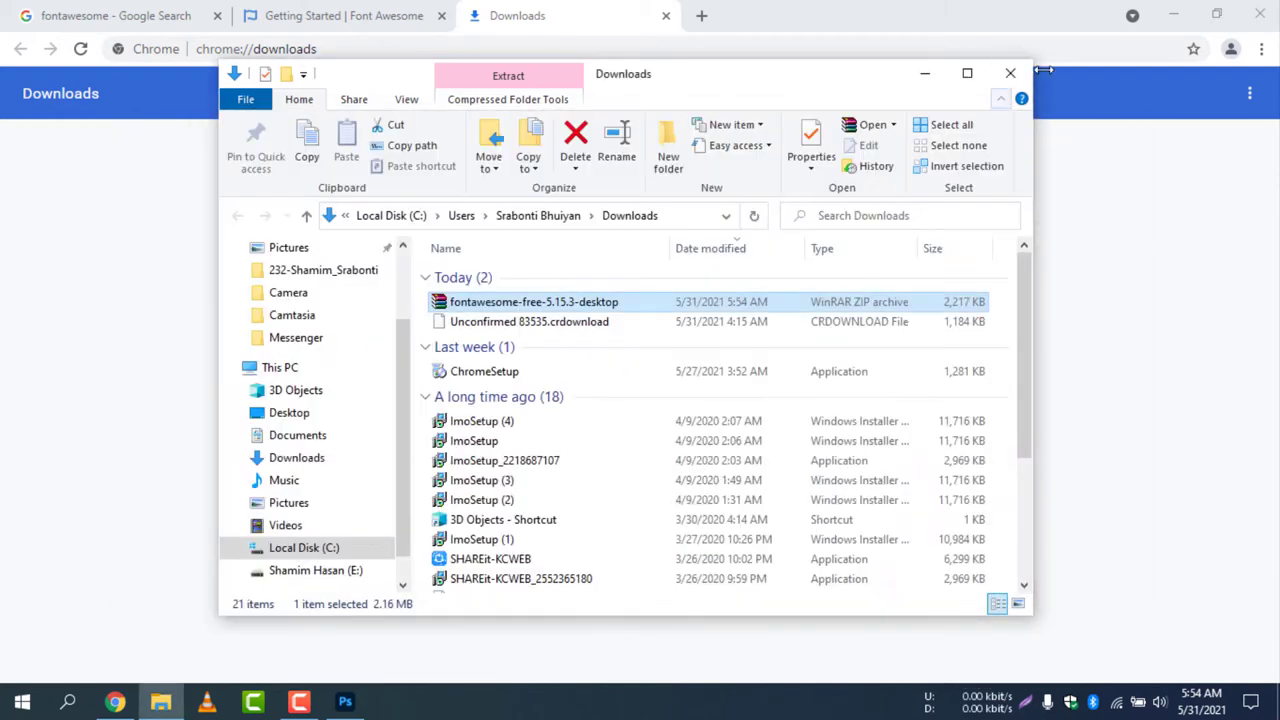
Extract the fontawesome-free-5.15.3-desktop folder from the zip onto the Desktop
{"action": "left_click", "coordinate": [1174, 15]}
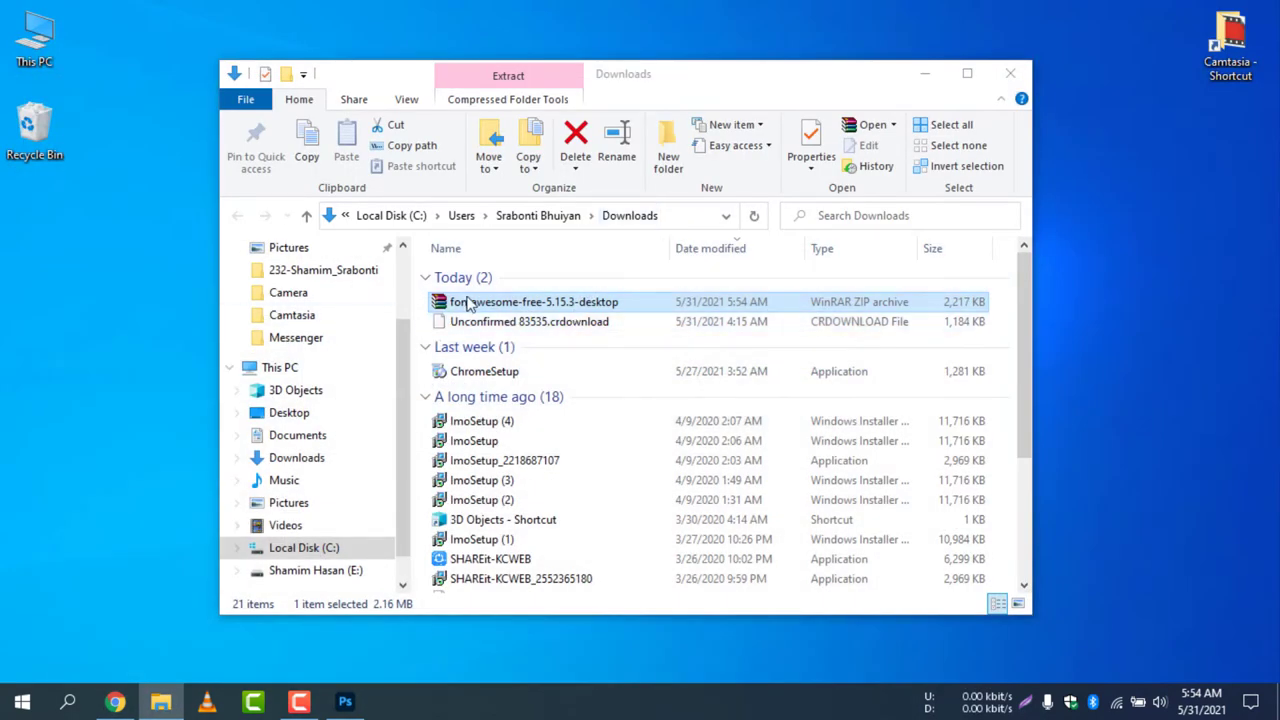
{"action": "key", "text": "Return"}
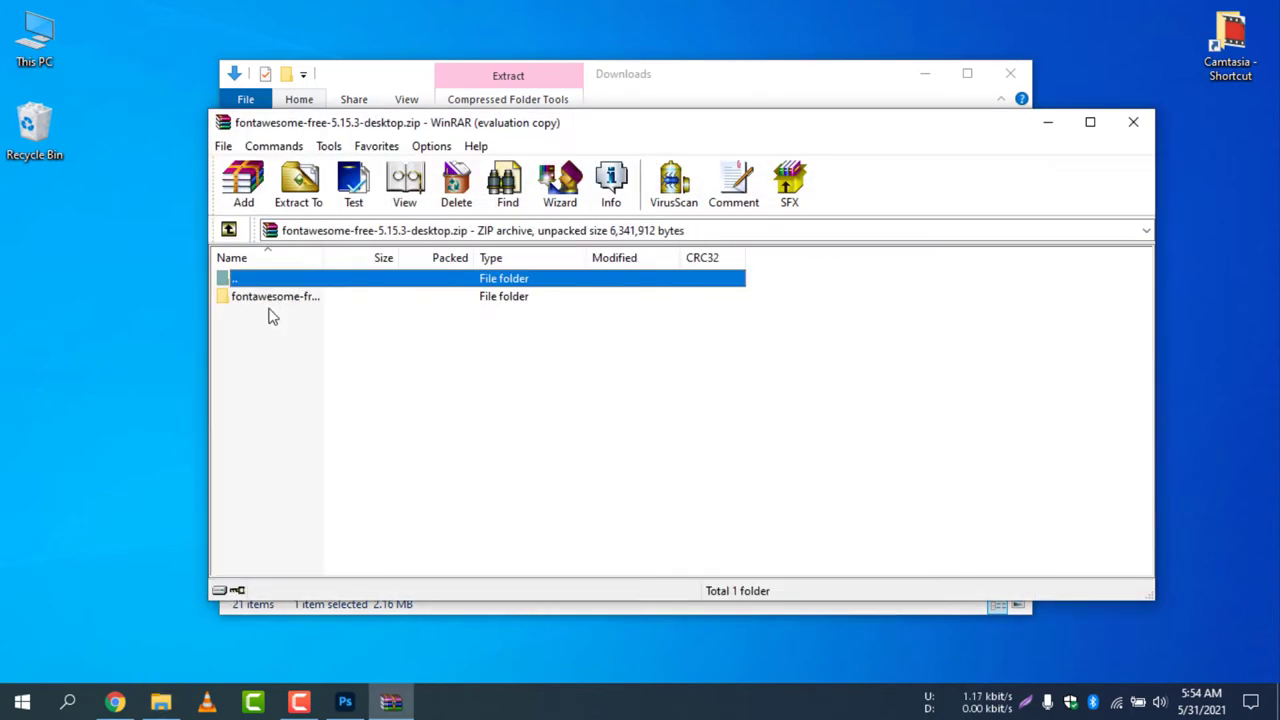
{"action": "left_click_drag", "start_coordinate": [262, 301], "coordinate": [32, 288]}
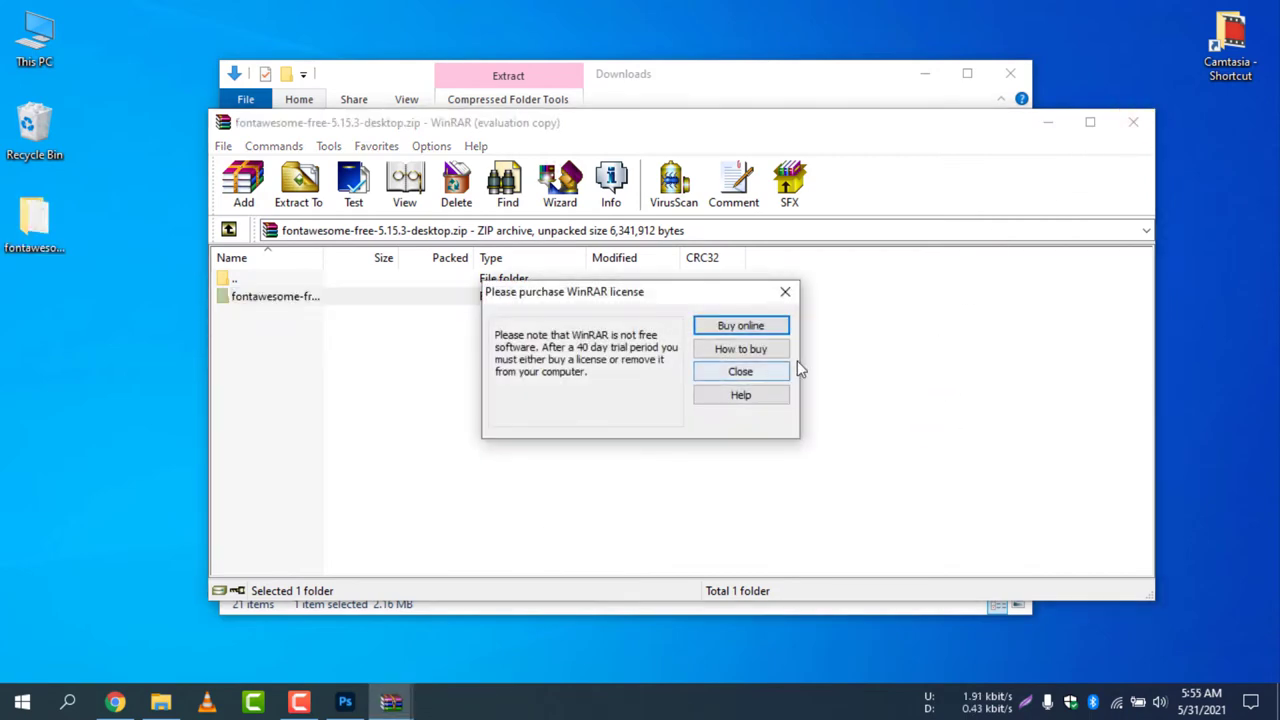
{"action": "left_click", "coordinate": [760, 370]}
{"action": "left_click", "coordinate": [1134, 123]}
{"action": "left_click", "coordinate": [1012, 72]}
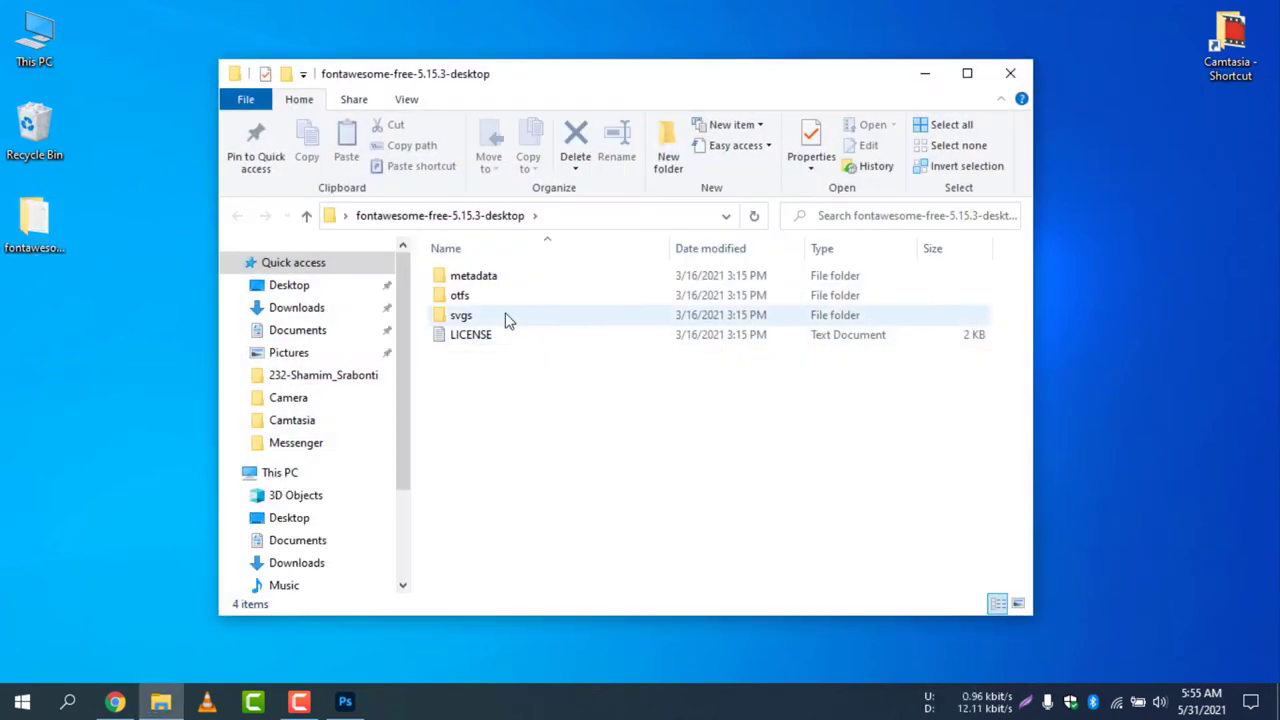
Look inside the metadata folder, then go back and open the otfs font folder
{"action": "left_click", "coordinate": [496, 282]}
{"action": "double_click", "coordinate": [496, 282]}
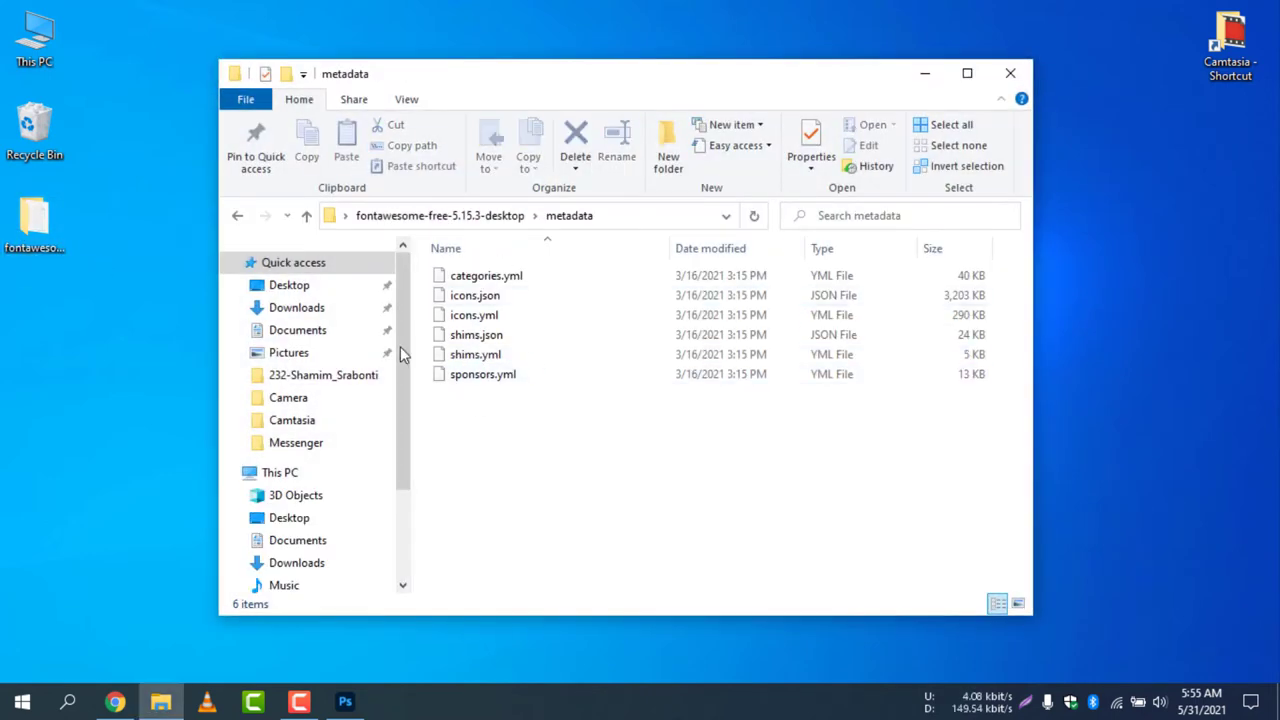
{"action": "left_click", "coordinate": [238, 216]}
{"action": "double_click", "coordinate": [480, 300]}
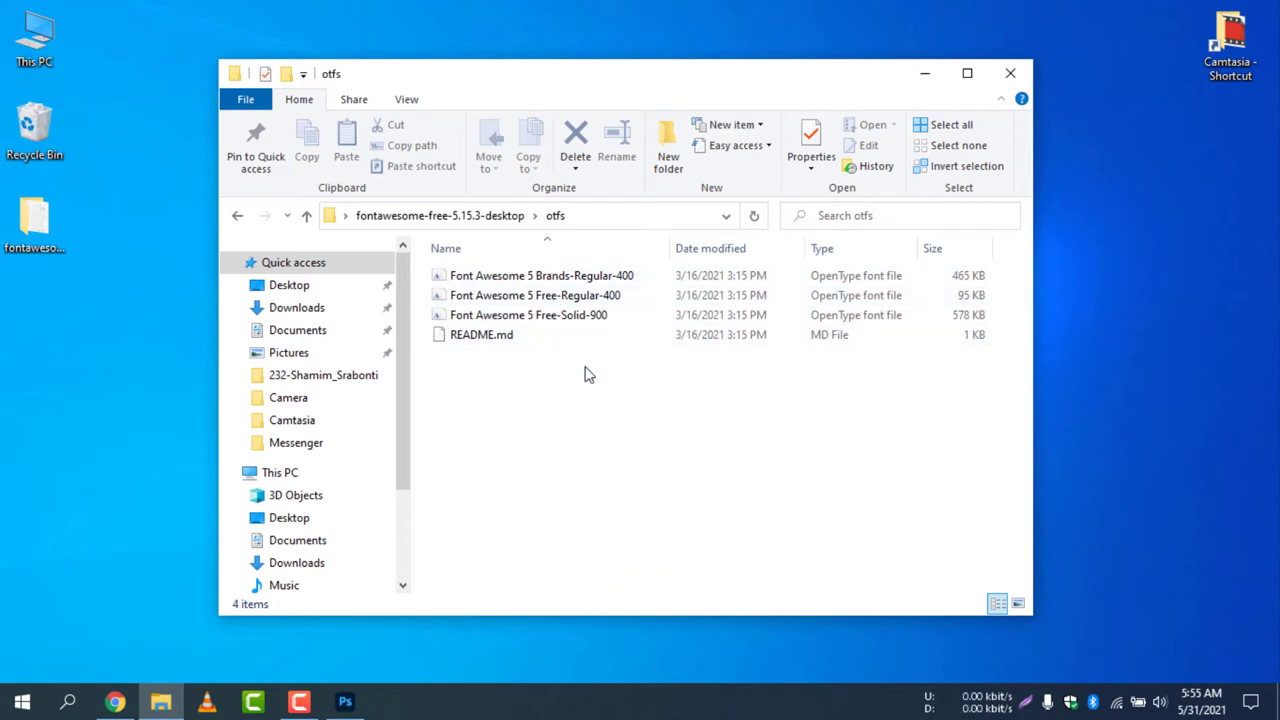
Install the Font Awesome 5 Brands Regular and Free Regular fonts from their previews
{"action": "double_click", "coordinate": [546, 278]}
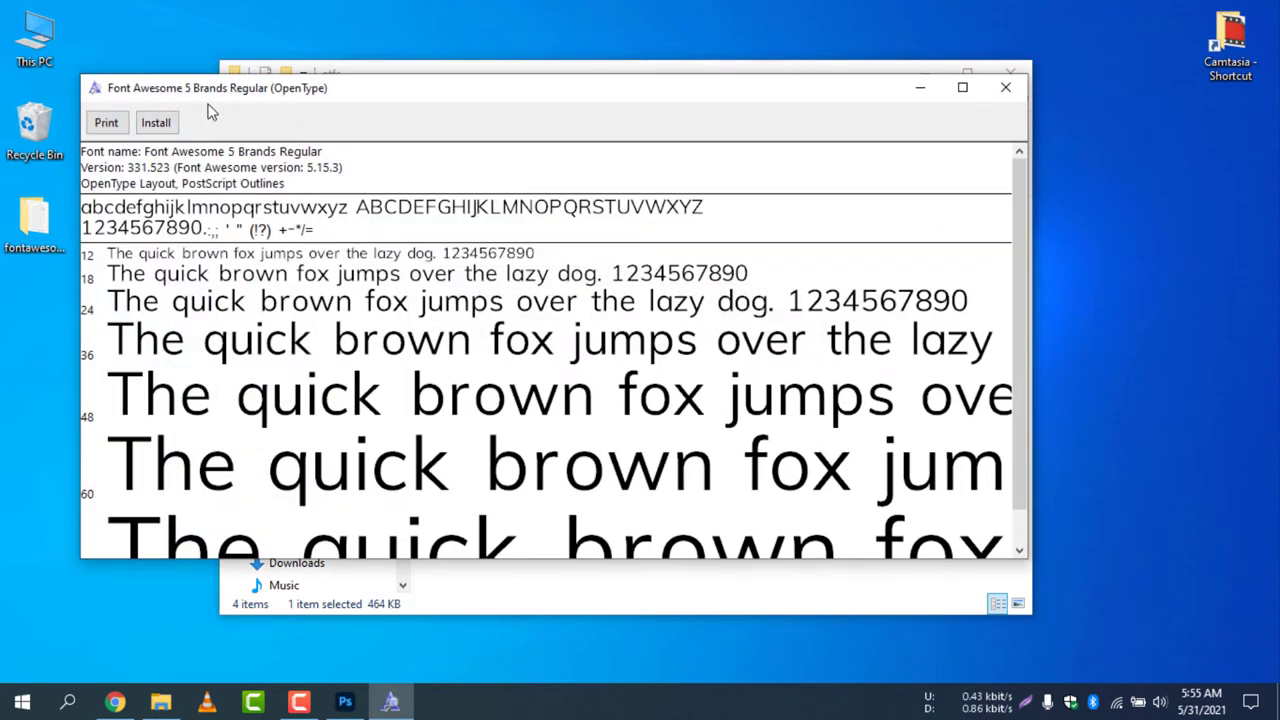
{"action": "left_click", "coordinate": [174, 122]}
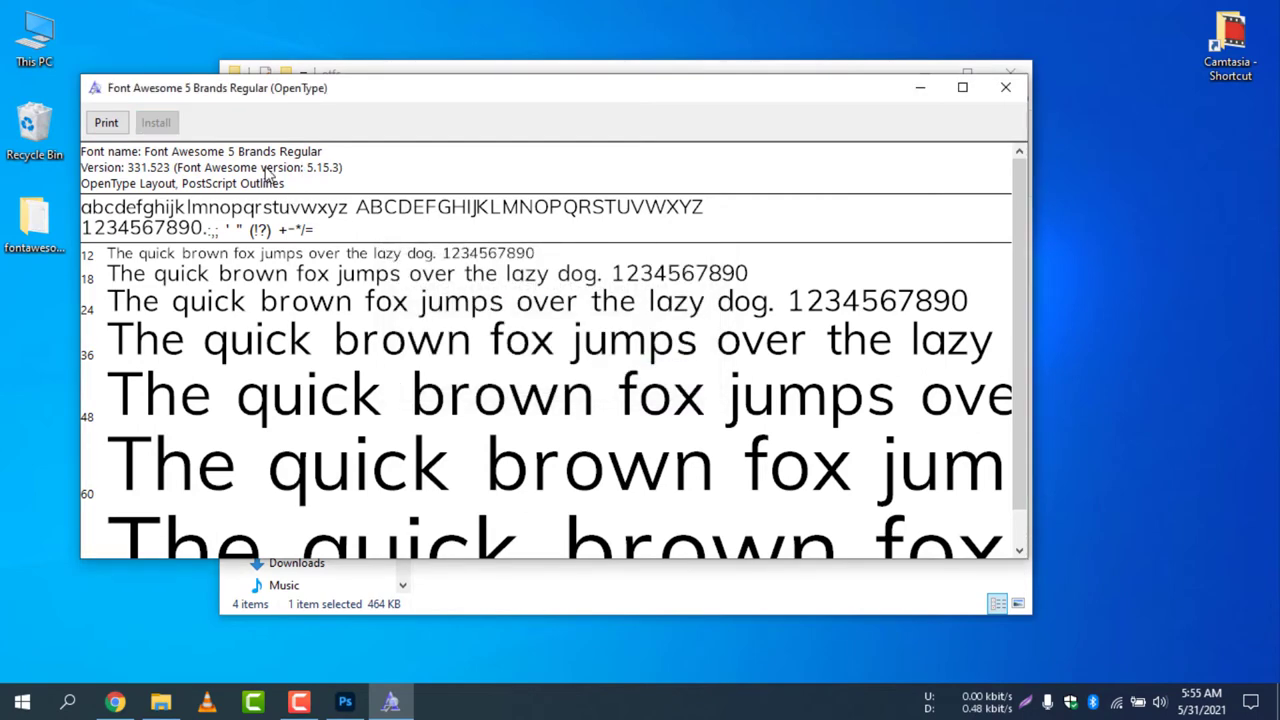
{"action": "left_click", "coordinate": [1005, 87]}
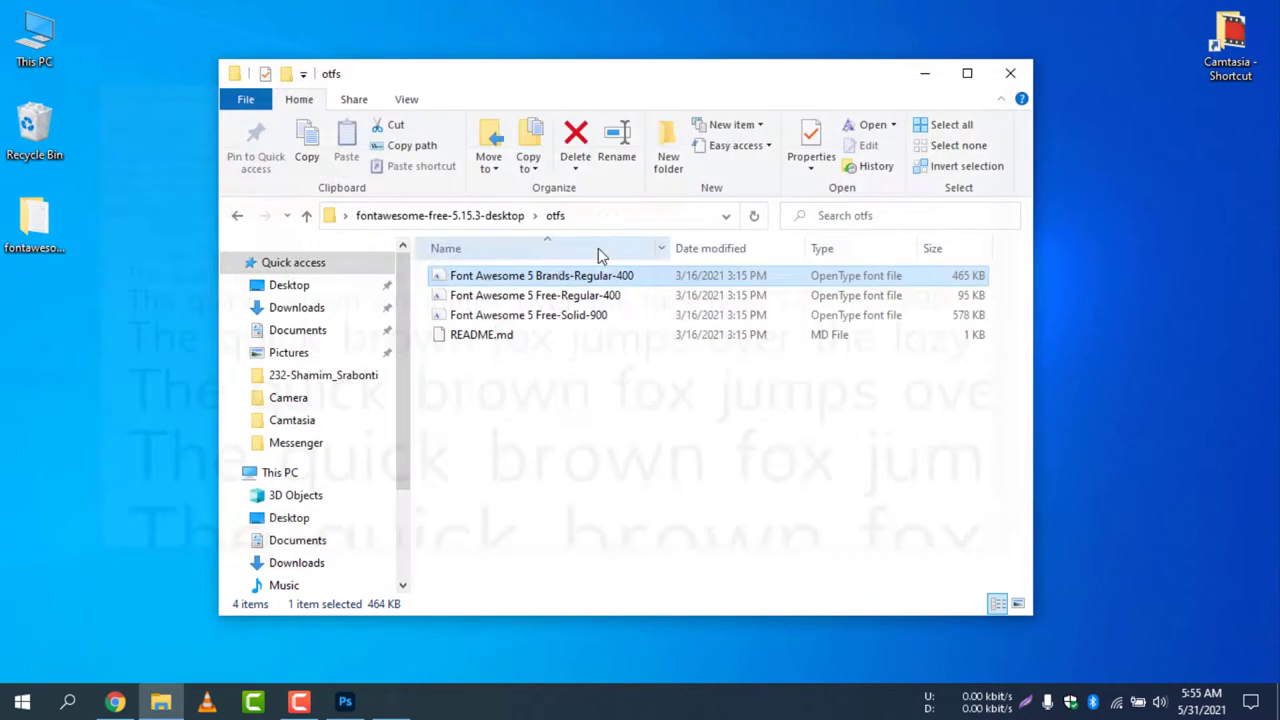
{"action": "double_click", "coordinate": [527, 297]}
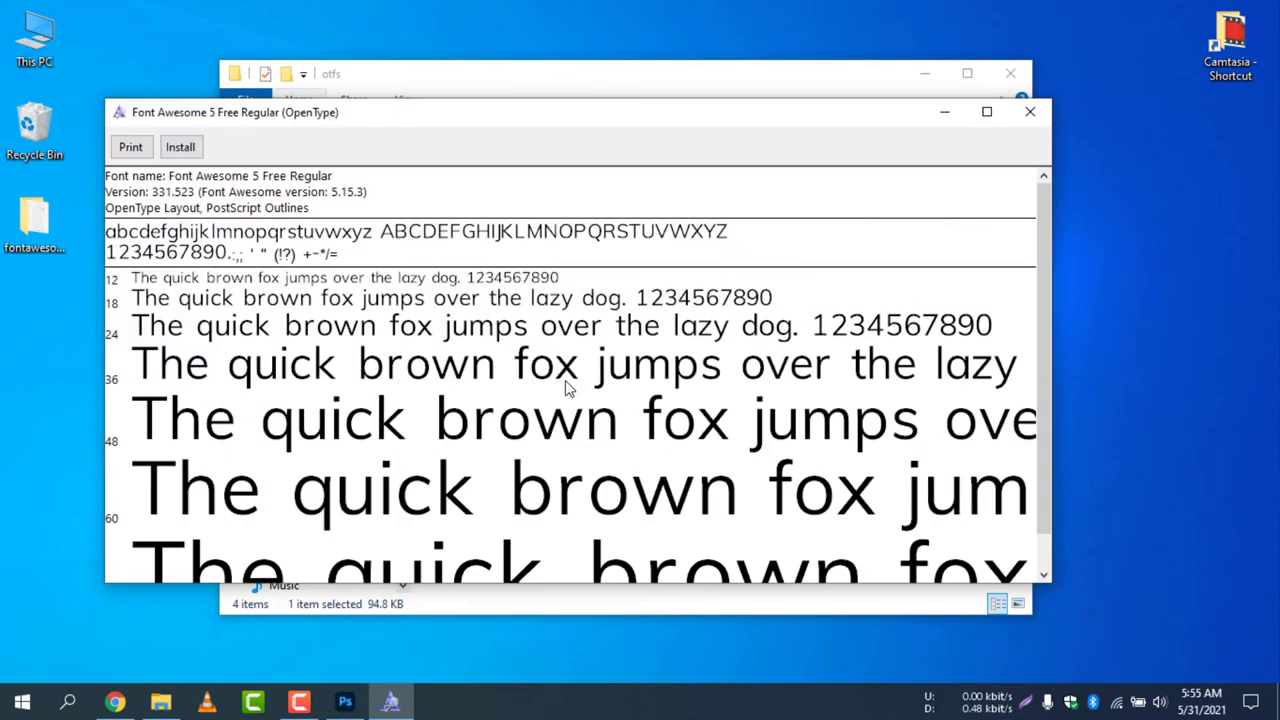
{"action": "left_click", "coordinate": [180, 147]}
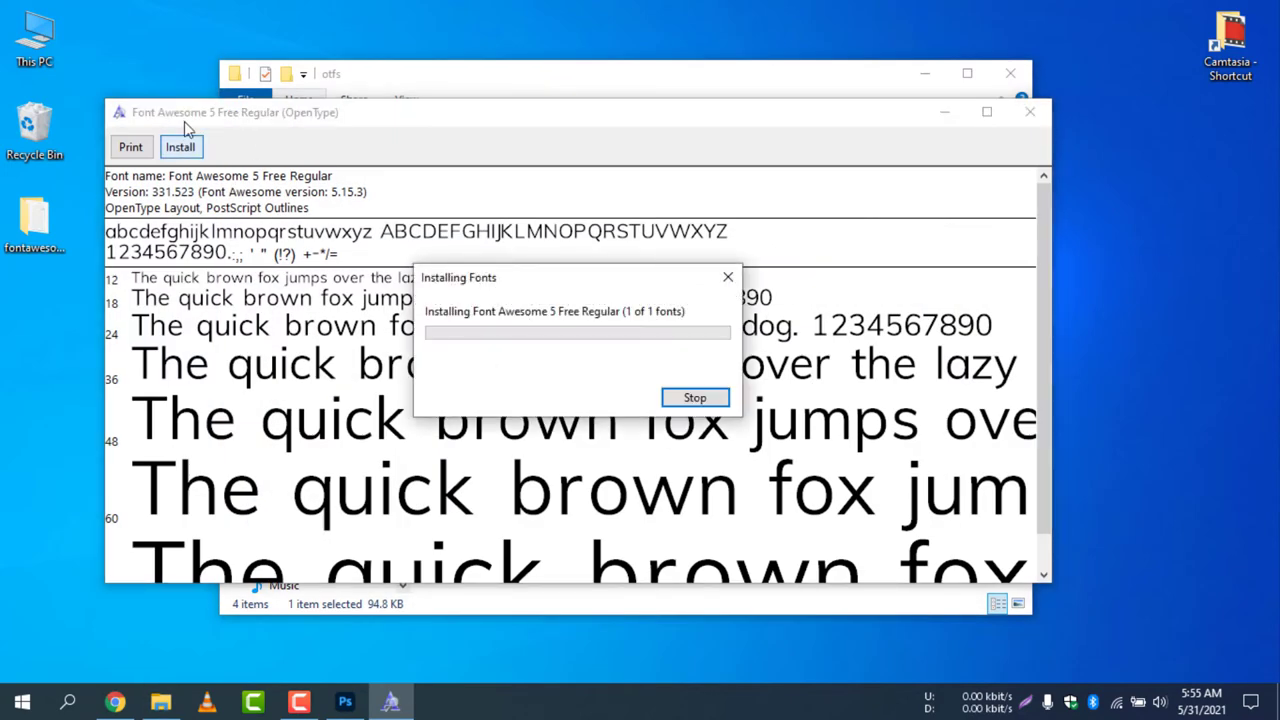
{"action": "left_click", "coordinate": [1029, 112]}
Install Font Awesome 5 Free Solid, then close the otfs folder window
{"action": "left_click", "coordinate": [506, 316]}
{"action": "double_click", "coordinate": [506, 316]}
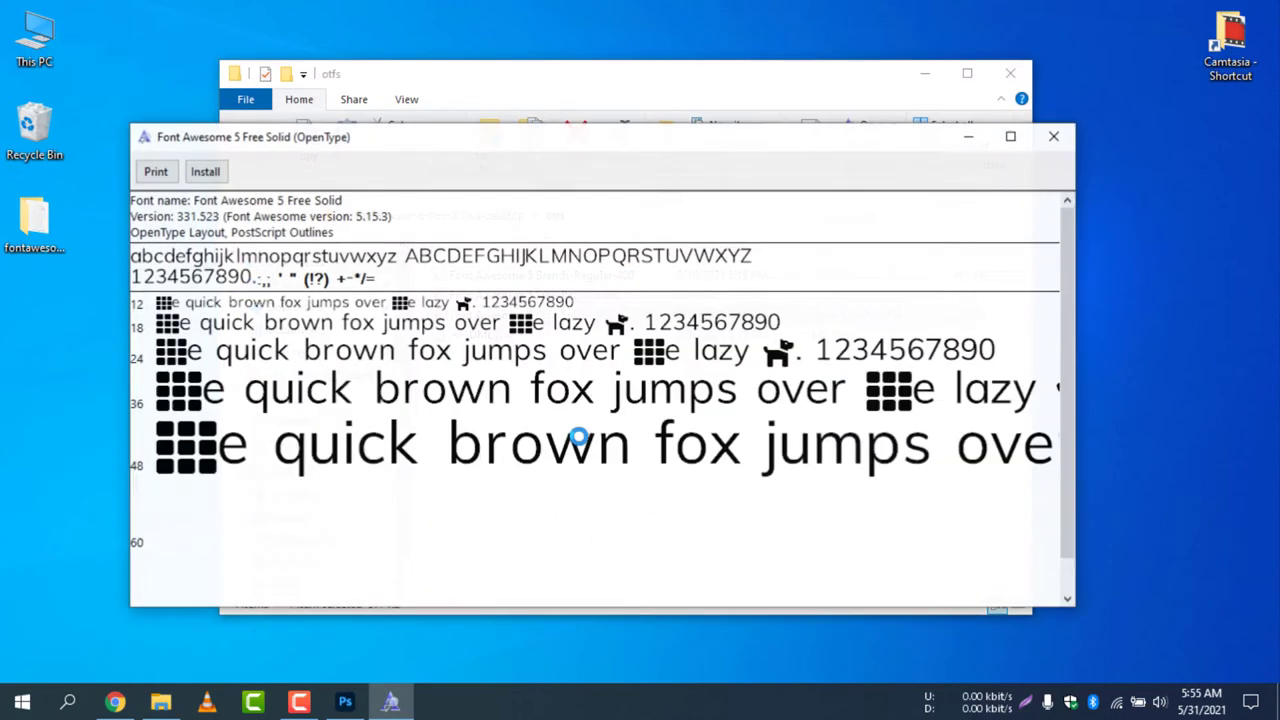
{"action": "left_click", "coordinate": [212, 172]}
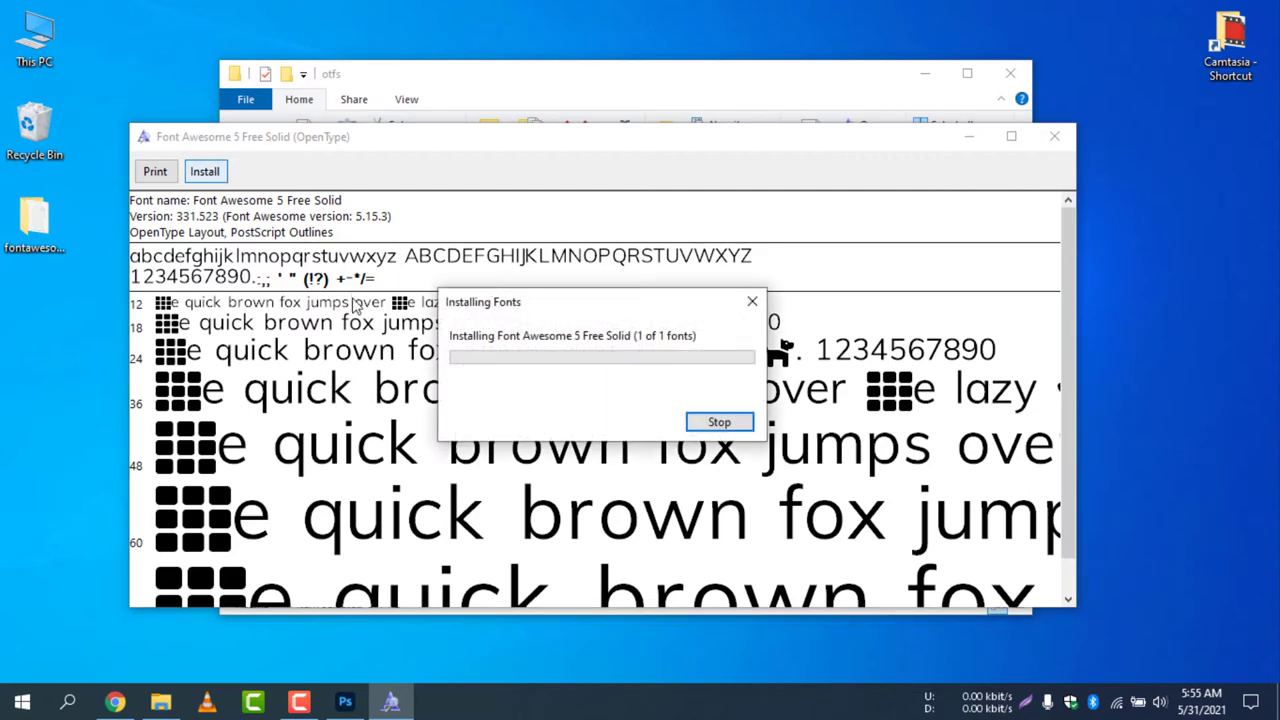
{"action": "left_click", "coordinate": [1063, 146]}
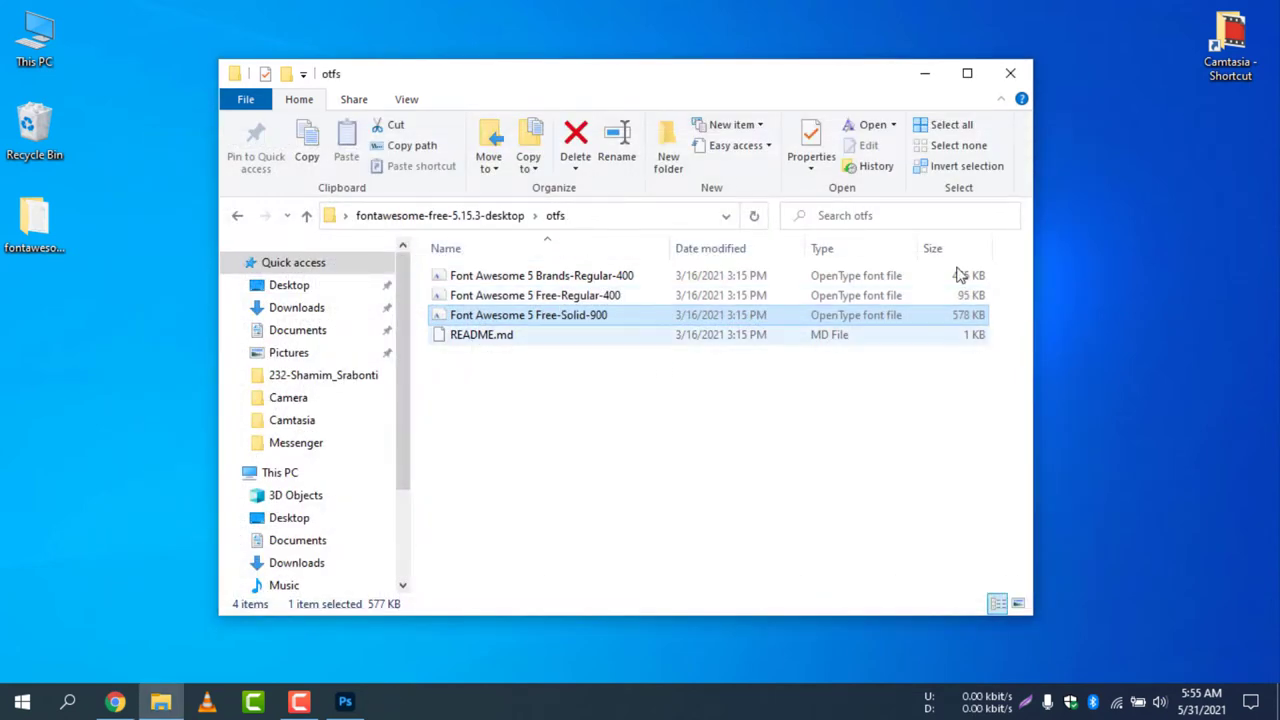
{"action": "left_click", "coordinate": [1012, 76]}
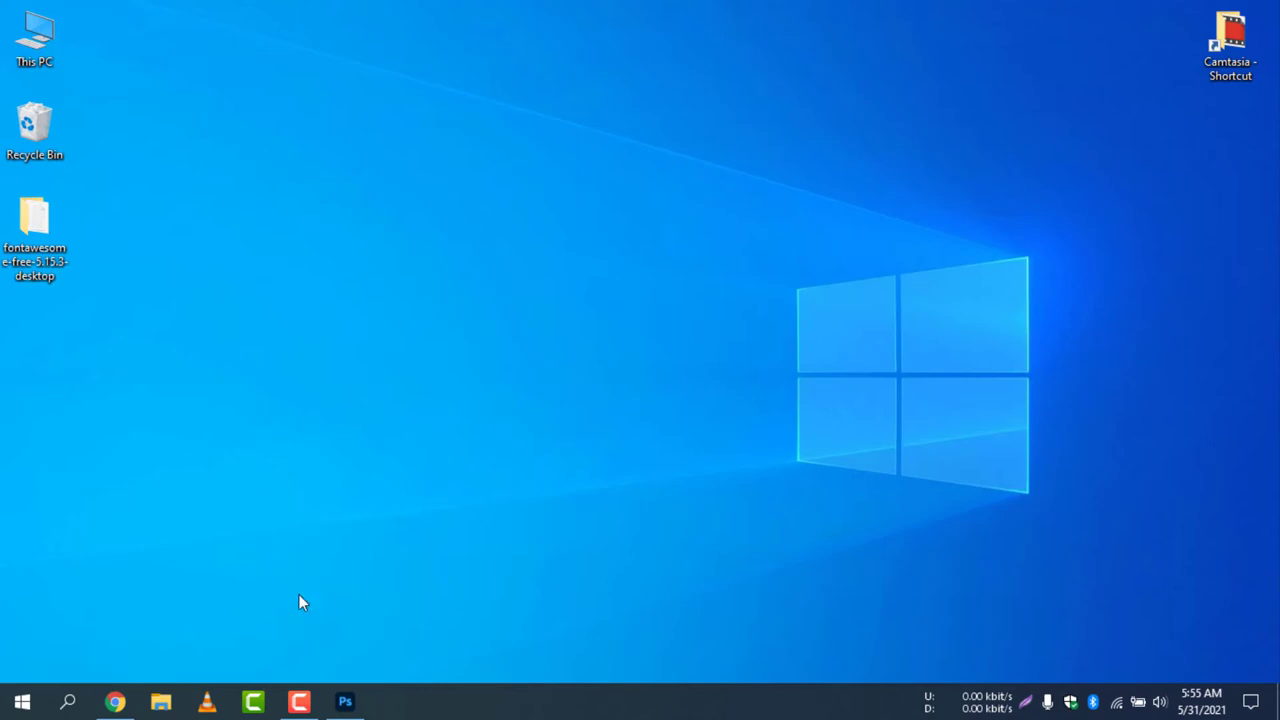
Back in Chrome, open the Icons page in a new tab and close the Downloads and blank tabs
{"action": "left_click", "coordinate": [116, 703]}
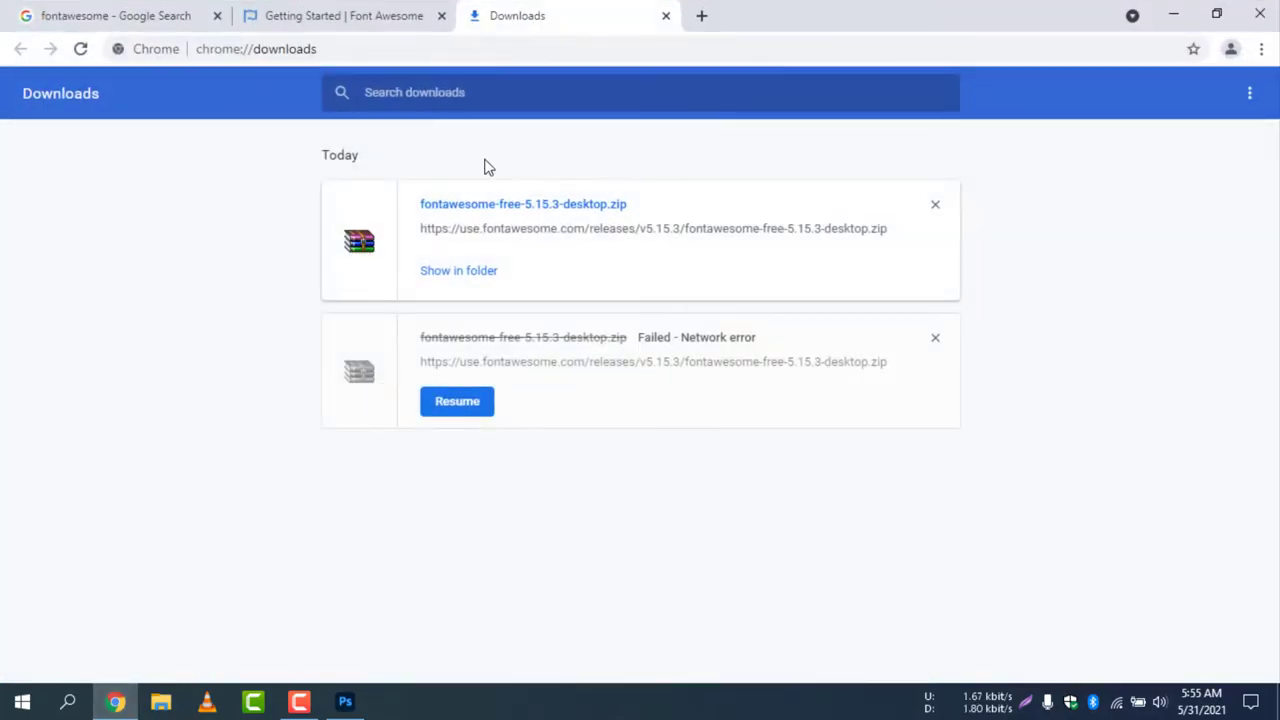
{"action": "left_click", "coordinate": [306, 10]}
{"action": "scroll", "coordinate": [640, 362], "scroll_direction": "up", "scroll_amount": 5}
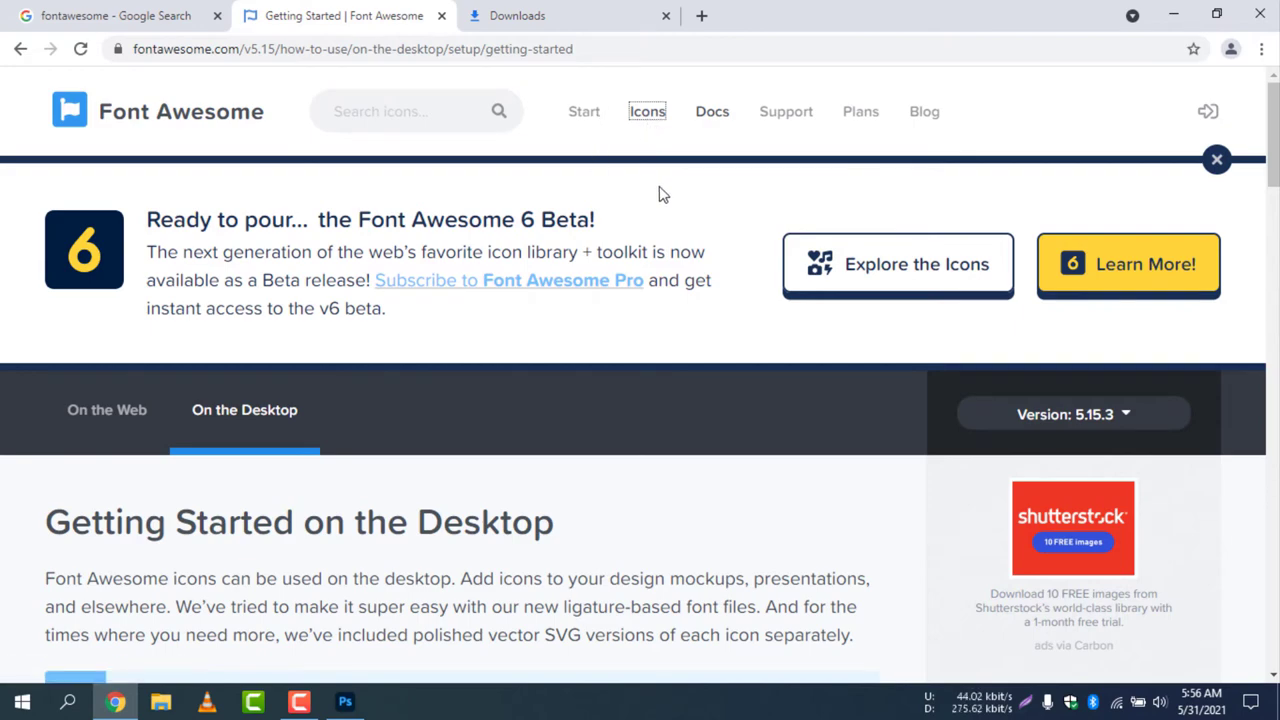
{"action": "scroll", "coordinate": [660, 380], "scroll_direction": "down", "scroll_amount": 5}
{"action": "scroll", "coordinate": [665, 380], "scroll_direction": "up", "scroll_amount": 5}
{"action": "middle_click", "coordinate": [646, 112]}
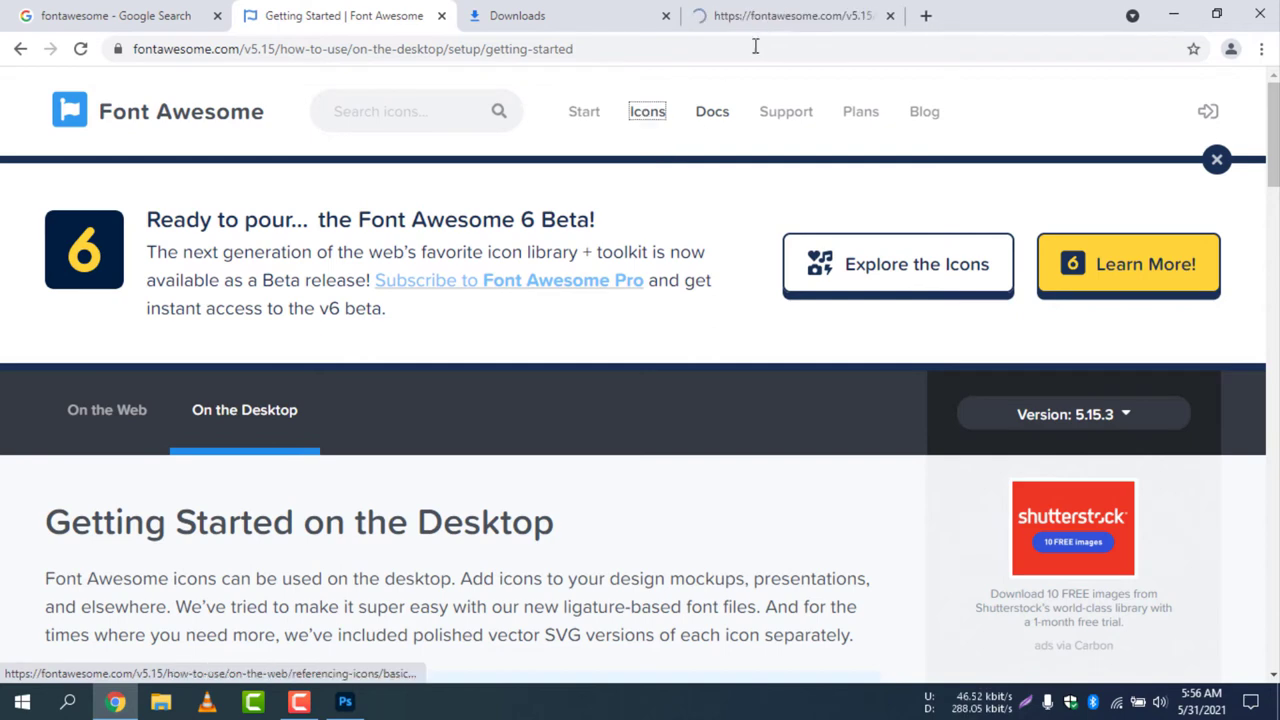
{"action": "left_click", "coordinate": [778, 16]}
{"action": "left_click", "coordinate": [666, 16]}
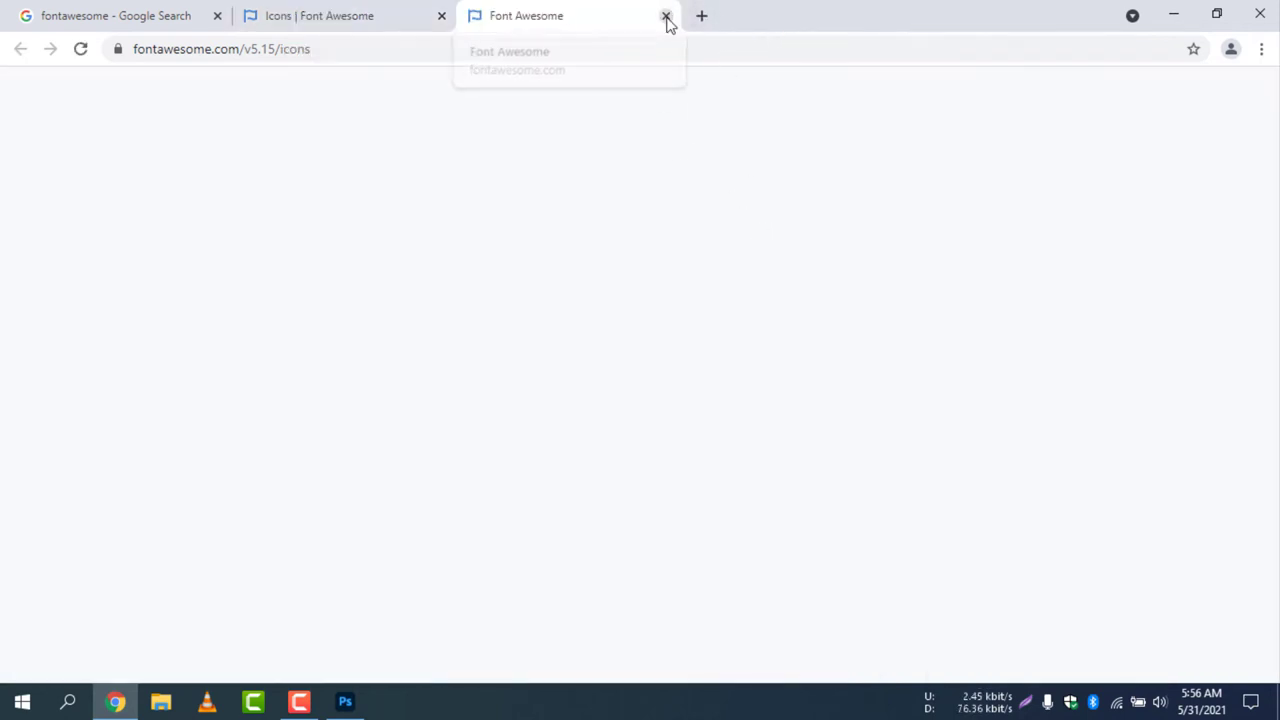
{"action": "key", "text": "ctrl+w"}
Search 'cheetsheet' and accept the corrected 'font awesome cheatsheet' query
{"action": "left_click", "coordinate": [115, 16]}
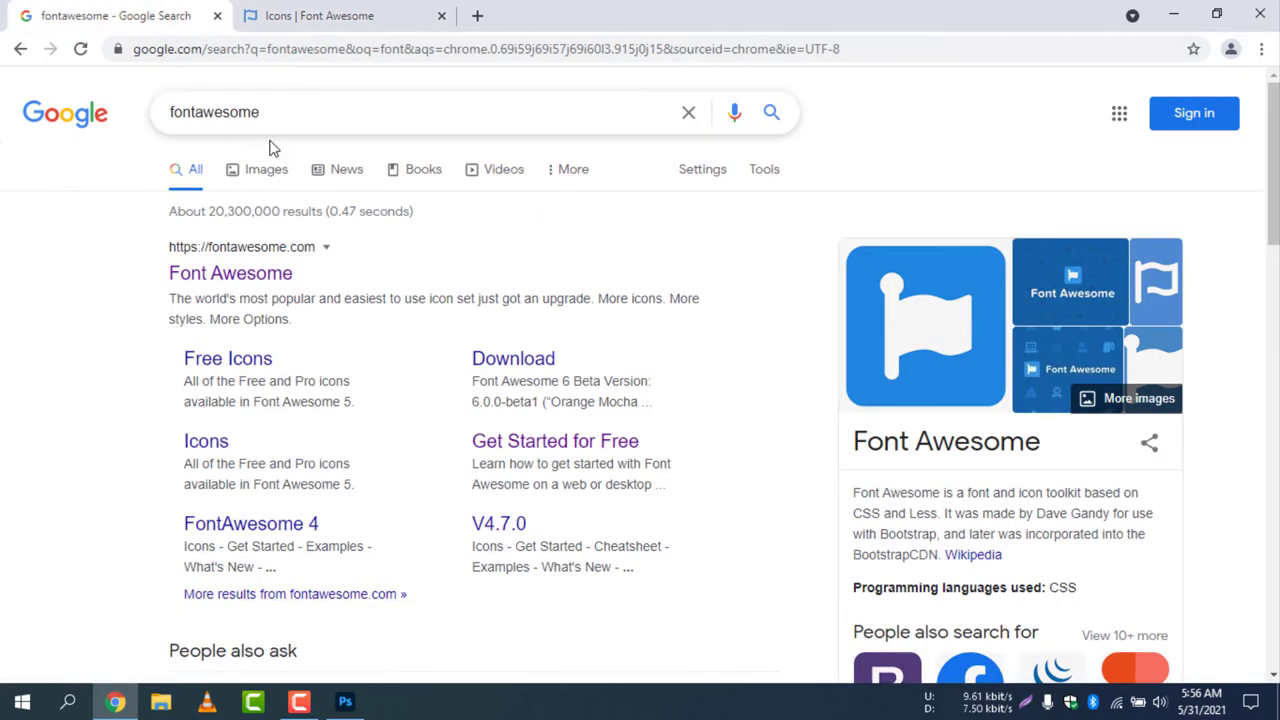
{"action": "left_click", "coordinate": [301, 112]}
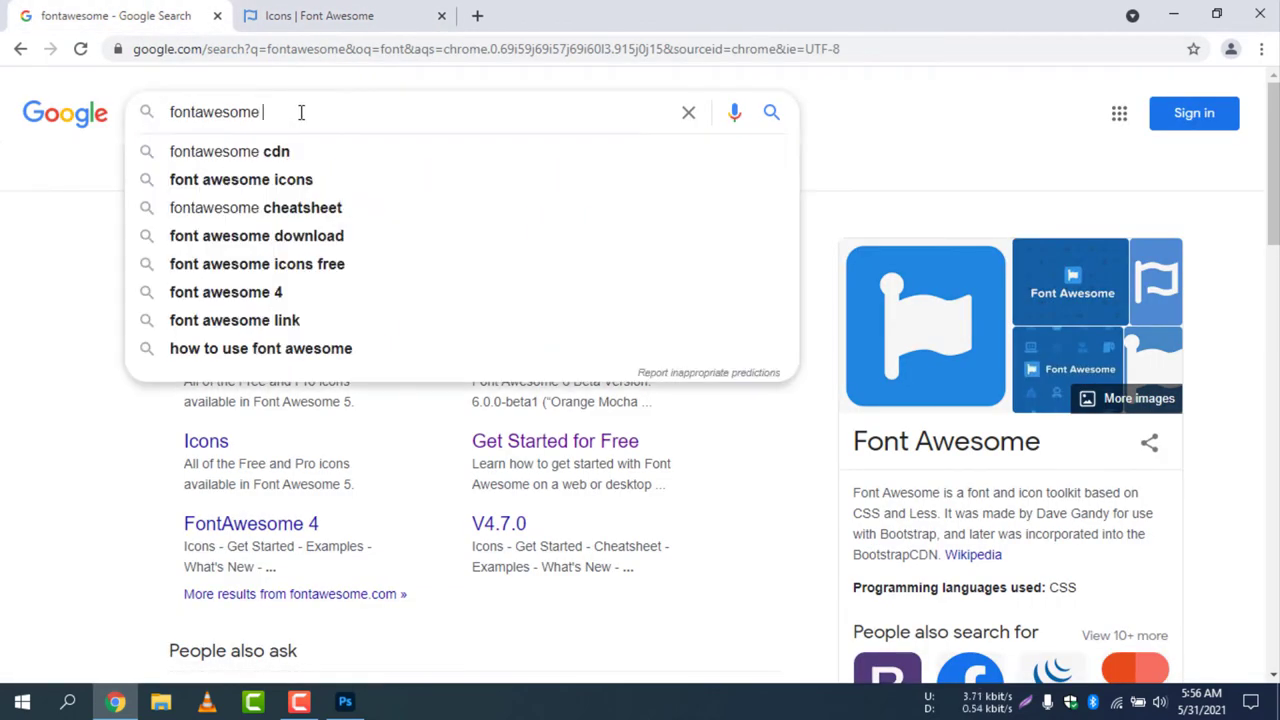
{"action": "type", "text": "cheetsheet"}
{"action": "key", "text": "Return"}
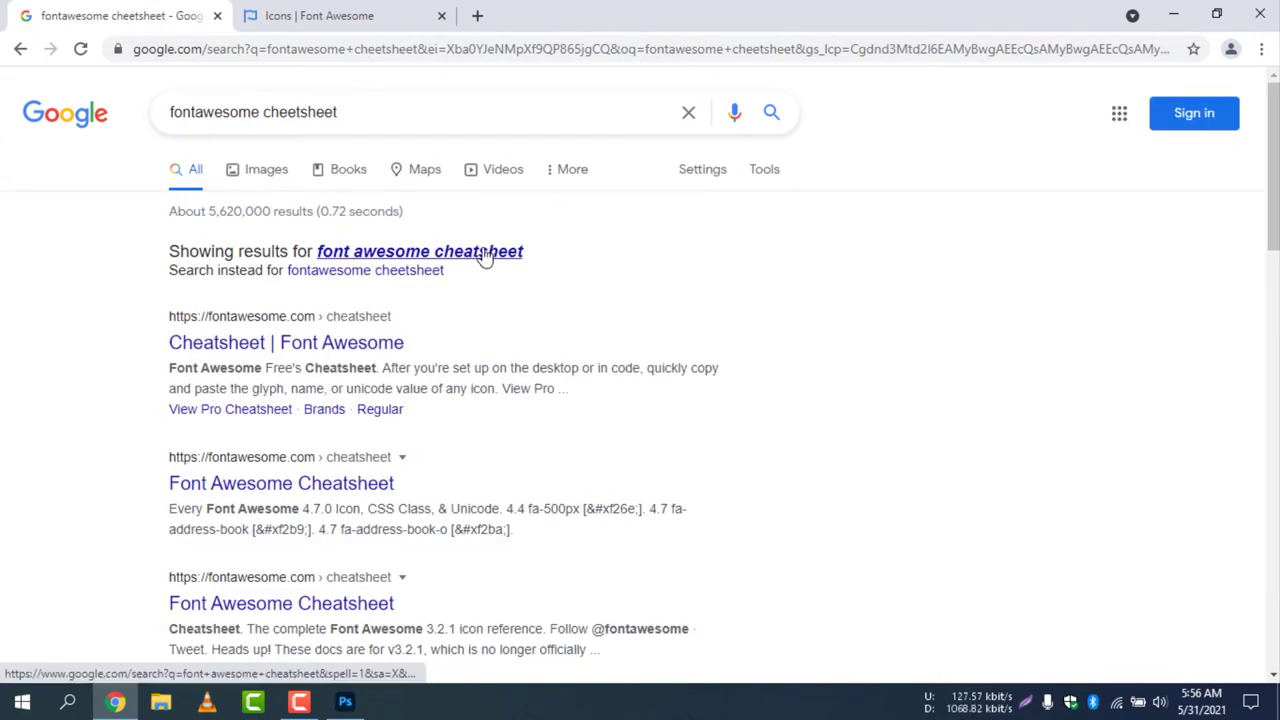
{"action": "left_click", "coordinate": [484, 252]}
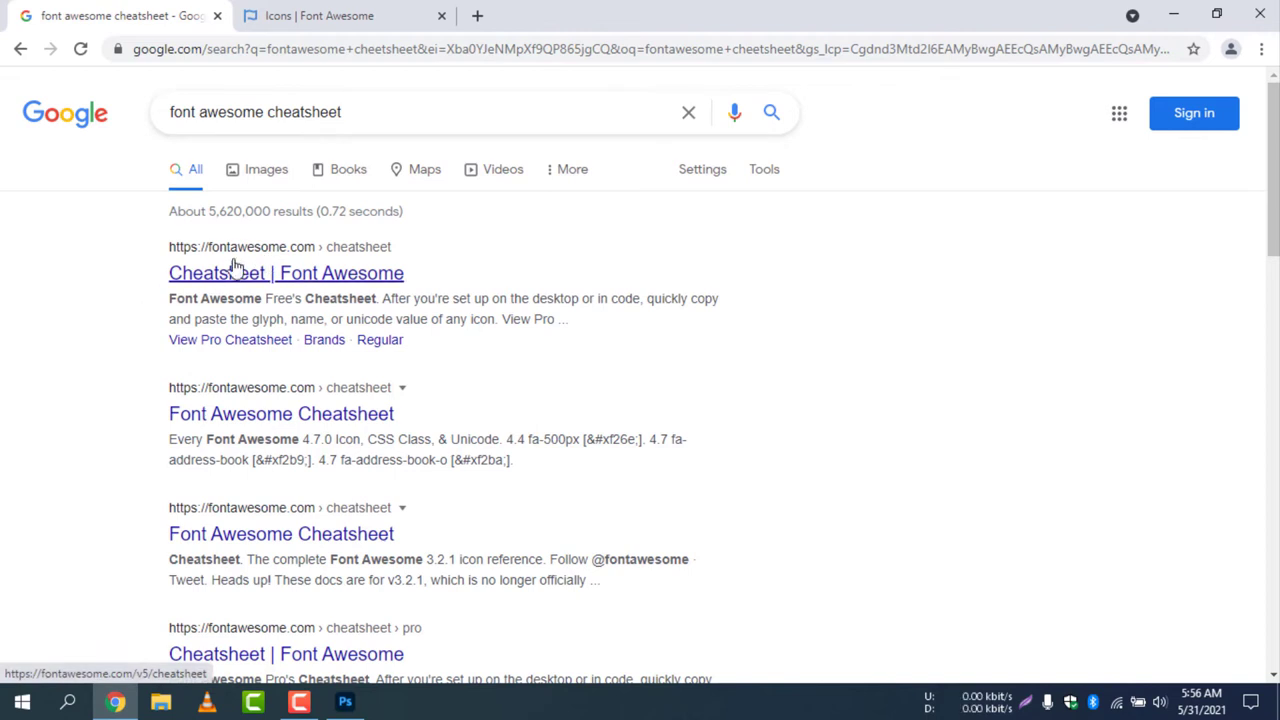
Open the Cheatsheet | Font Awesome result in a new tab and close the Icons tab
{"action": "middle_click", "coordinate": [335, 280]}
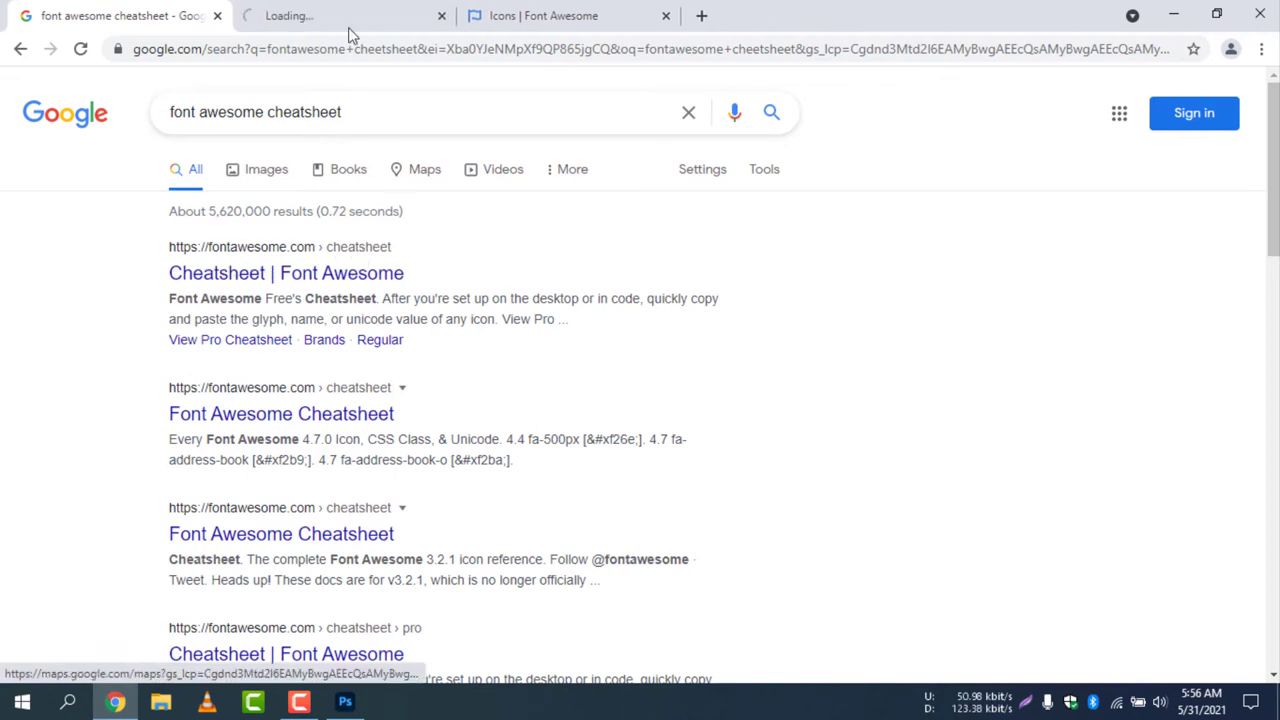
{"action": "left_click", "coordinate": [352, 22]}
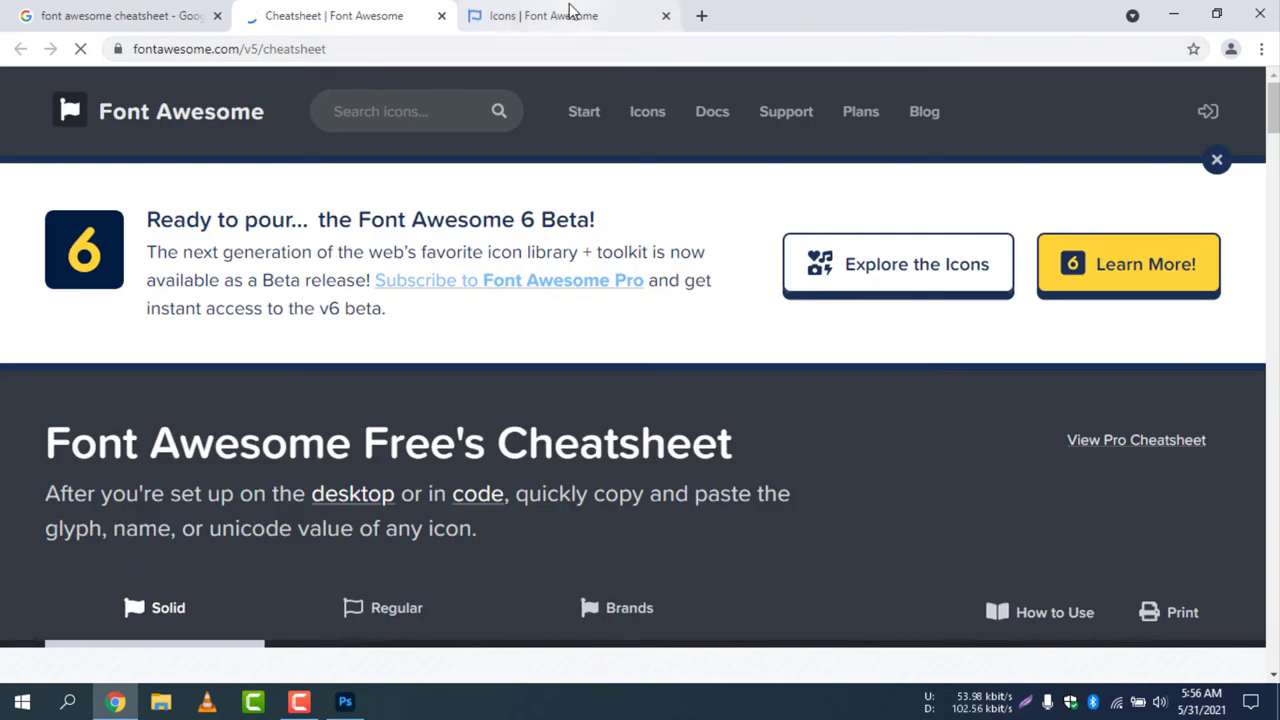
{"action": "left_click", "coordinate": [582, 15]}
{"action": "left_click", "coordinate": [666, 16]}
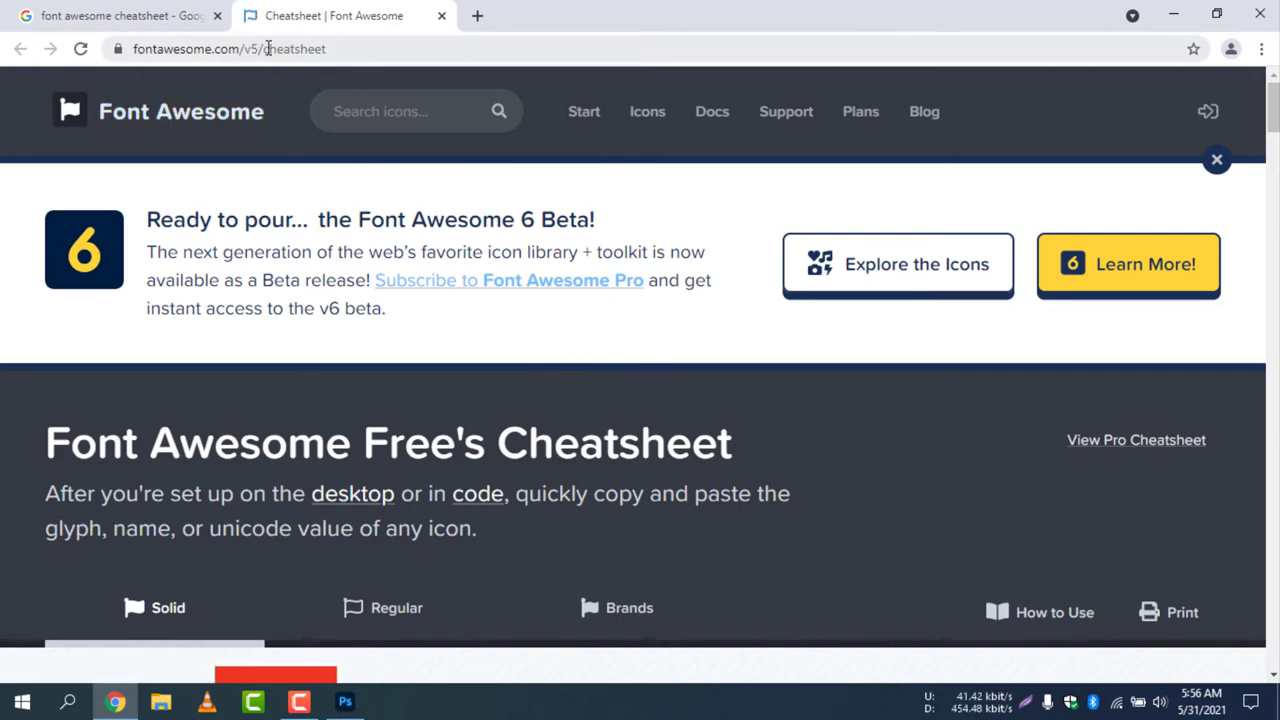
{"action": "scroll", "coordinate": [546, 418], "scroll_direction": "down", "scroll_amount": 3}
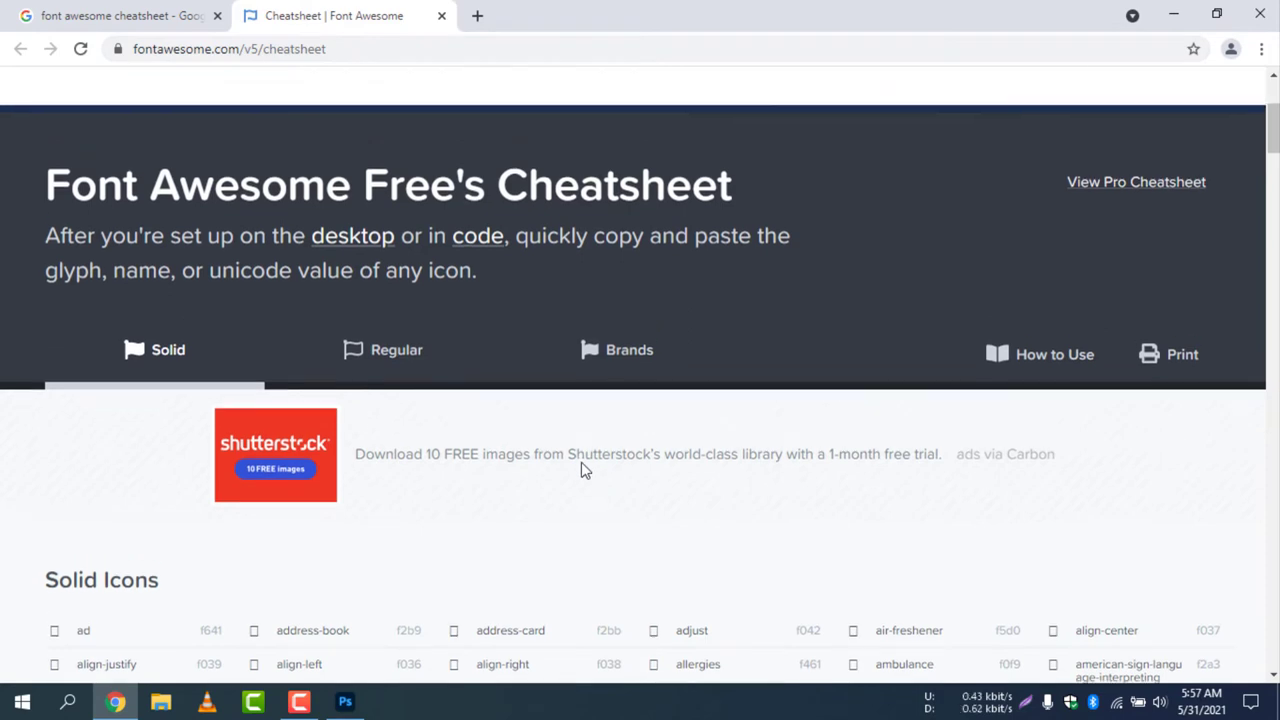
{"action": "scroll", "coordinate": [581, 455], "scroll_direction": "up", "scroll_amount": 3}
{"action": "scroll", "coordinate": [581, 462], "scroll_direction": "down", "scroll_amount": 1}
{"action": "scroll", "coordinate": [582, 462], "scroll_direction": "down", "scroll_amount": 3}
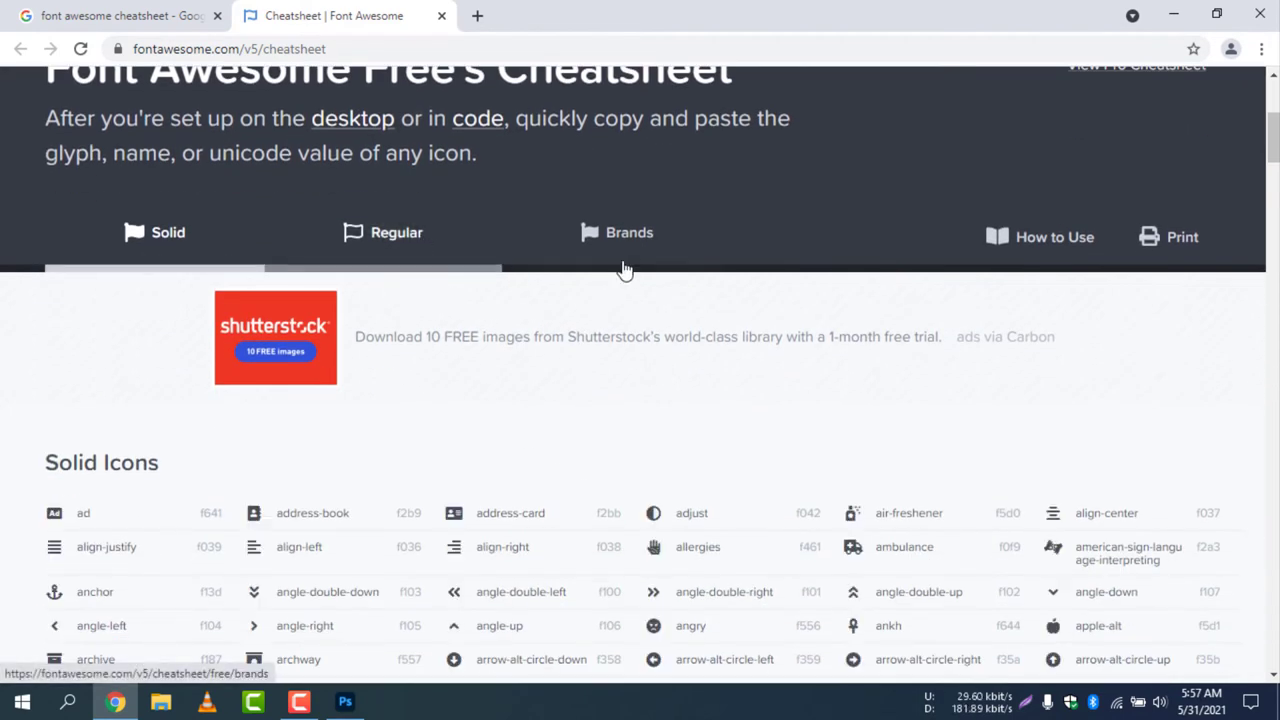
Open the fontawesome folder's otfs subfolder, select each of the three font files, then return to the cheatsheet
{"action": "left_click", "coordinate": [1172, 15]}
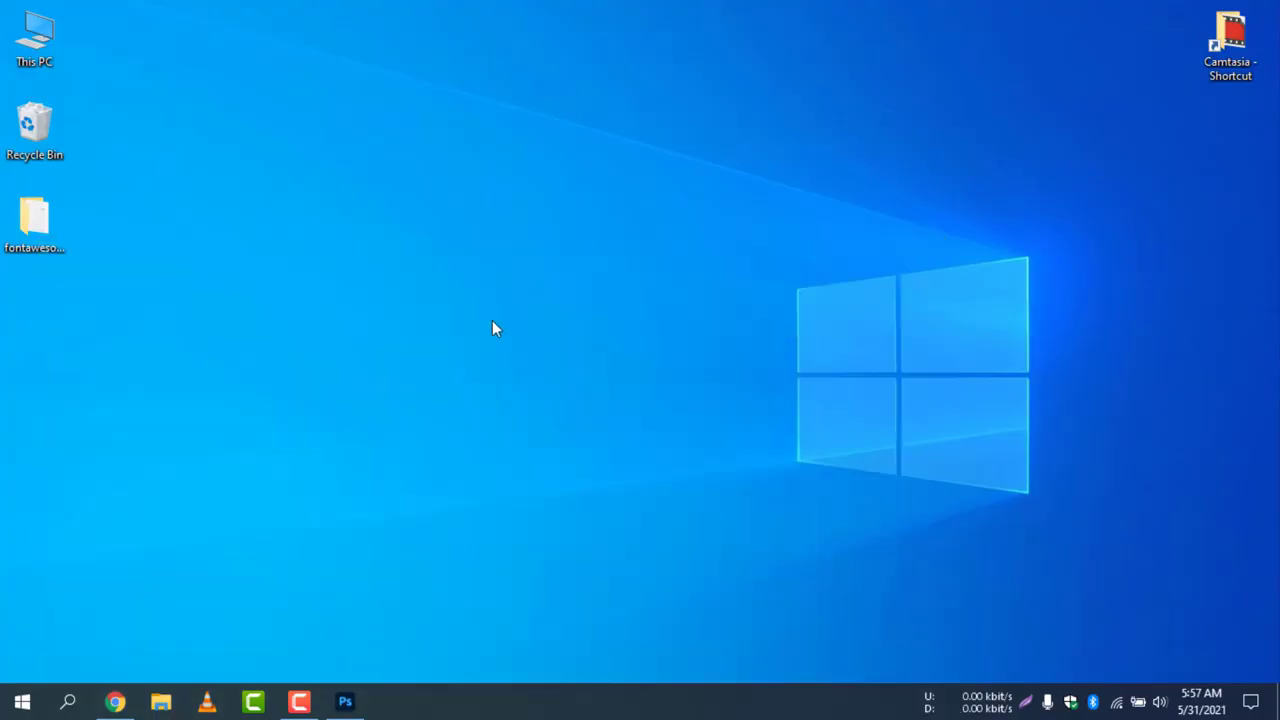
{"action": "double_click", "coordinate": [17, 231]}
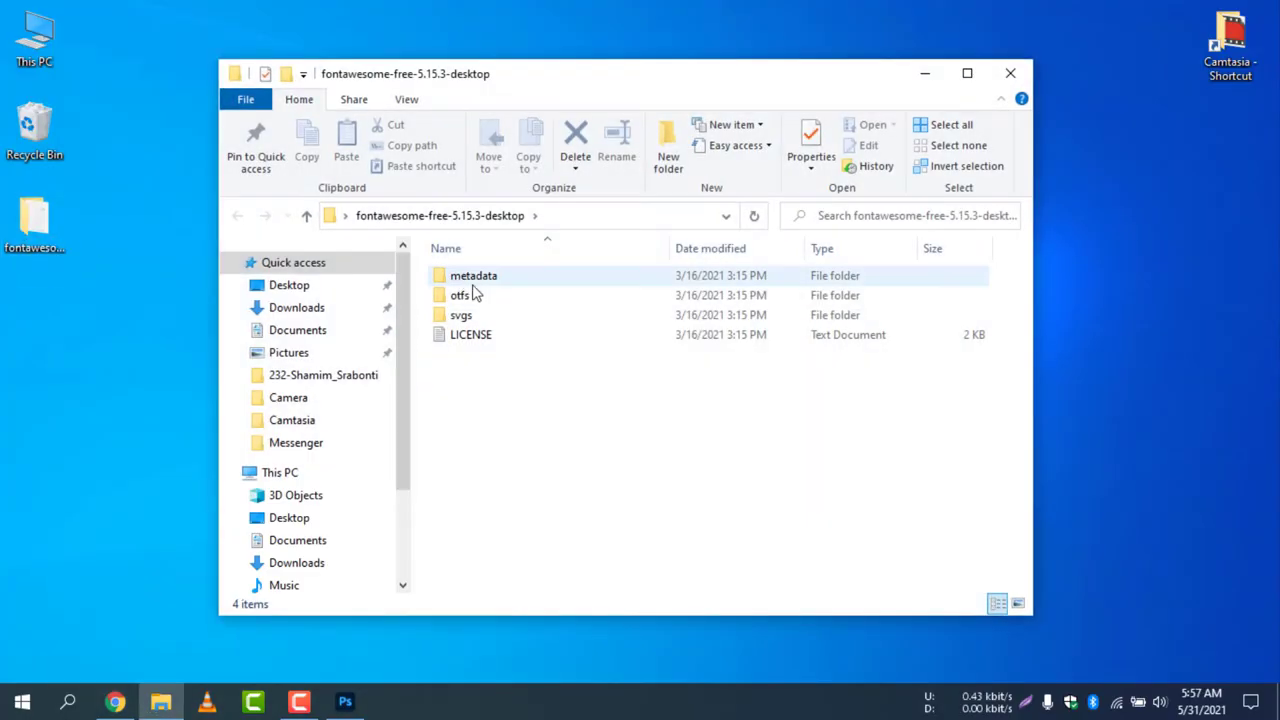
{"action": "double_click", "coordinate": [474, 294]}
{"action": "left_click", "coordinate": [605, 277]}
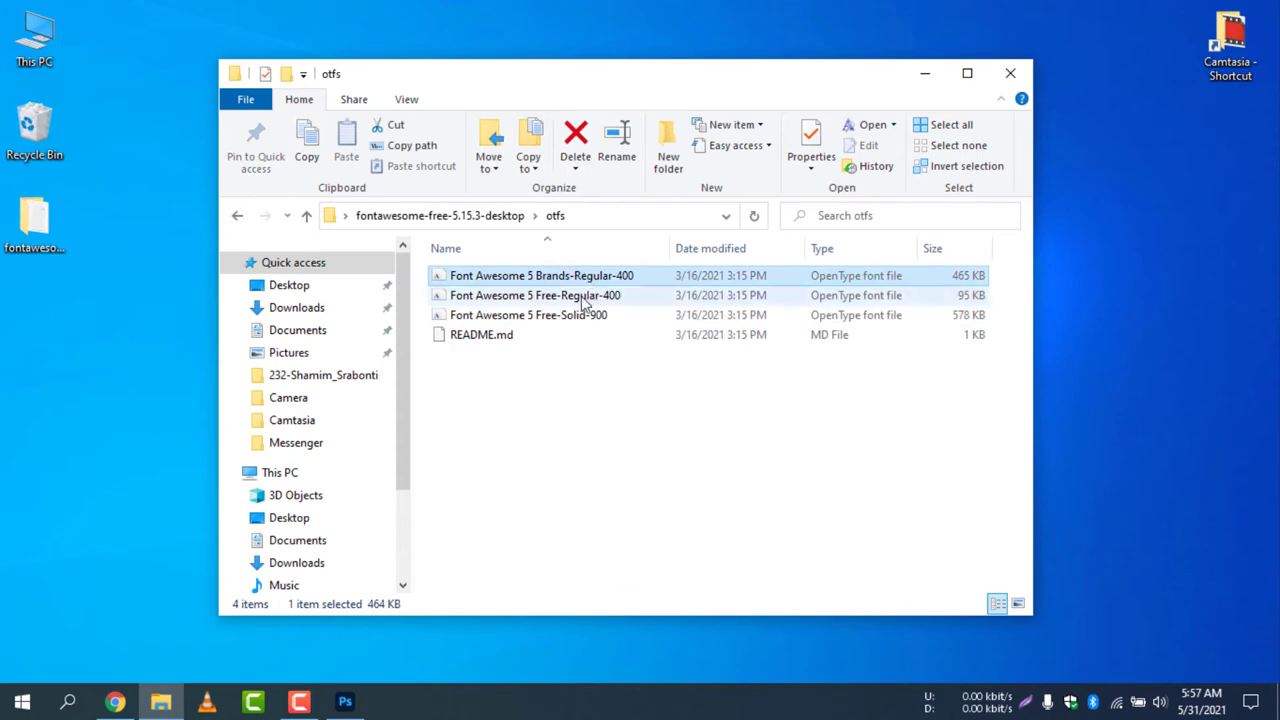
{"action": "left_click", "coordinate": [583, 300]}
{"action": "left_click", "coordinate": [589, 316]}
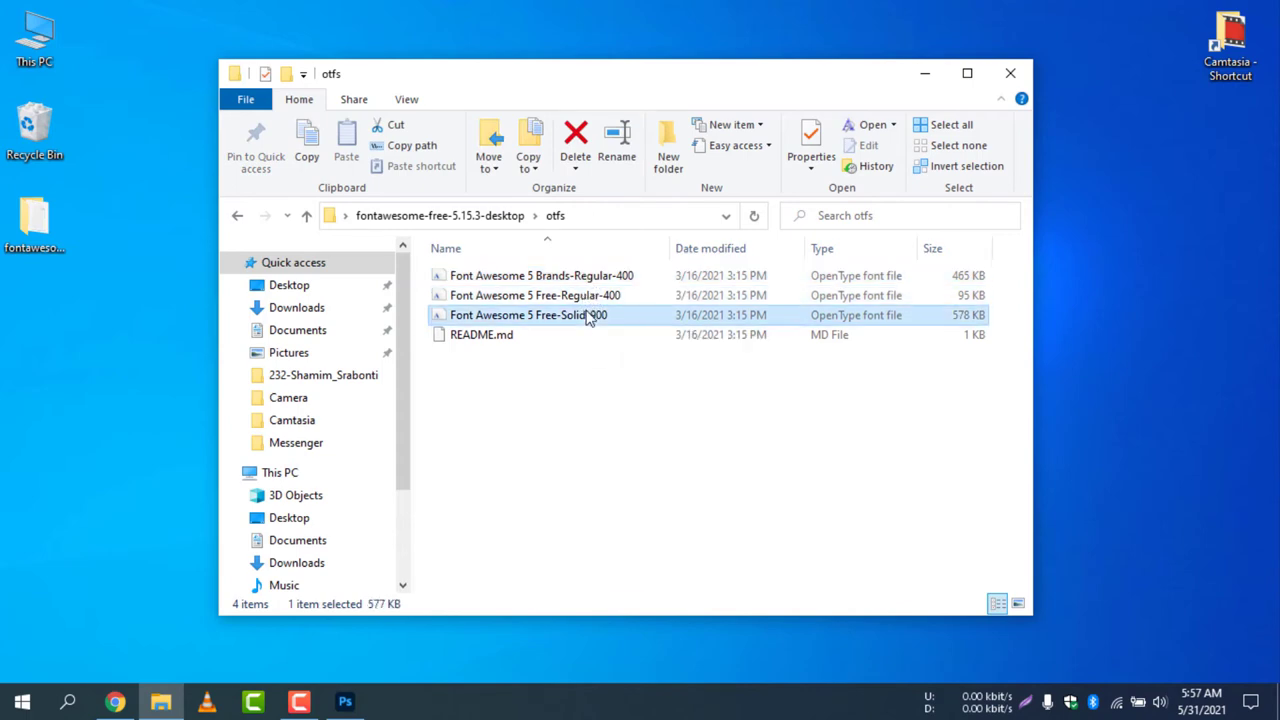
{"action": "left_click", "coordinate": [115, 702]}
{"action": "scroll", "coordinate": [448, 486], "scroll_direction": "up", "scroll_amount": 2}
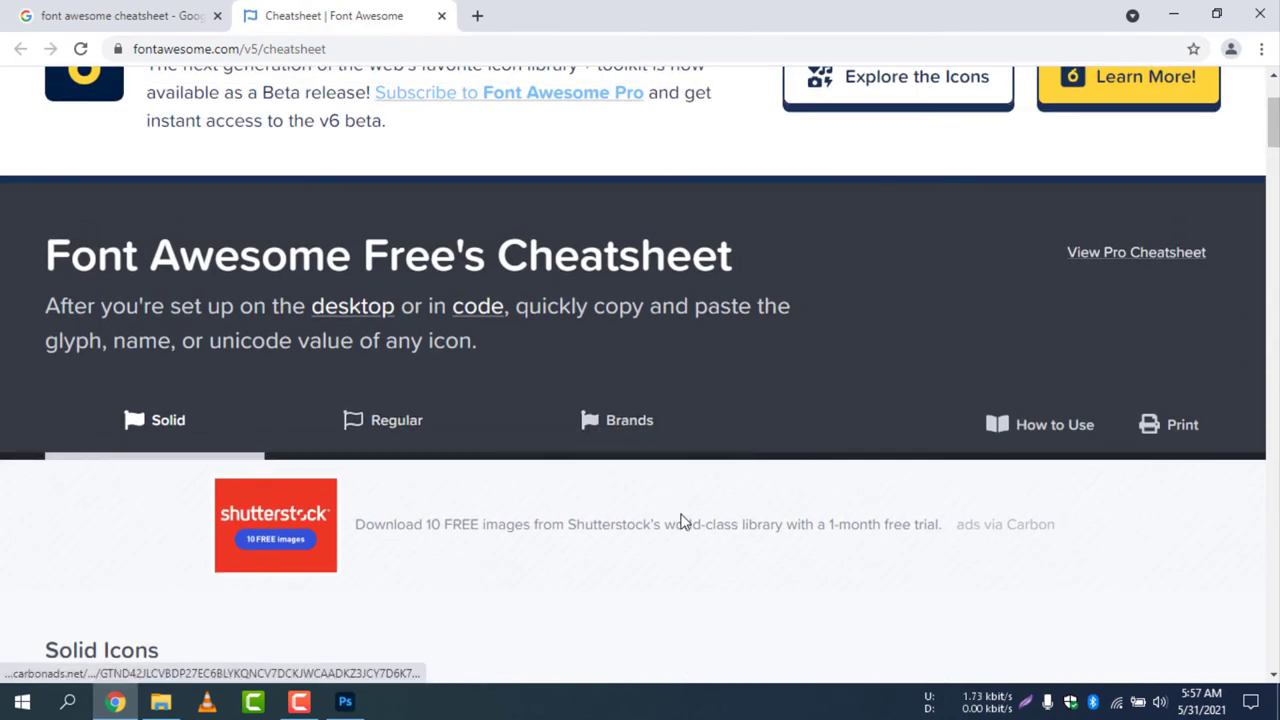
{"action": "scroll", "coordinate": [680, 520], "scroll_direction": "down", "scroll_amount": 1}
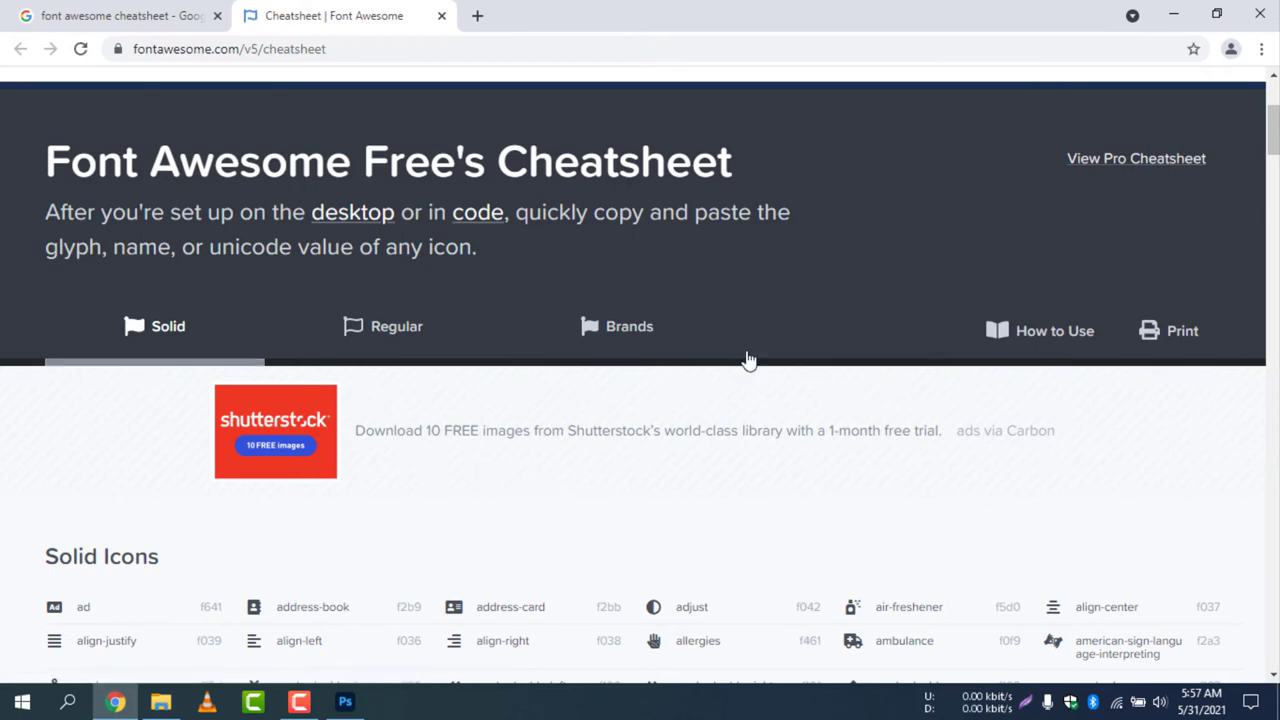
{"action": "scroll", "coordinate": [214, 386], "scroll_direction": "down", "scroll_amount": 1}
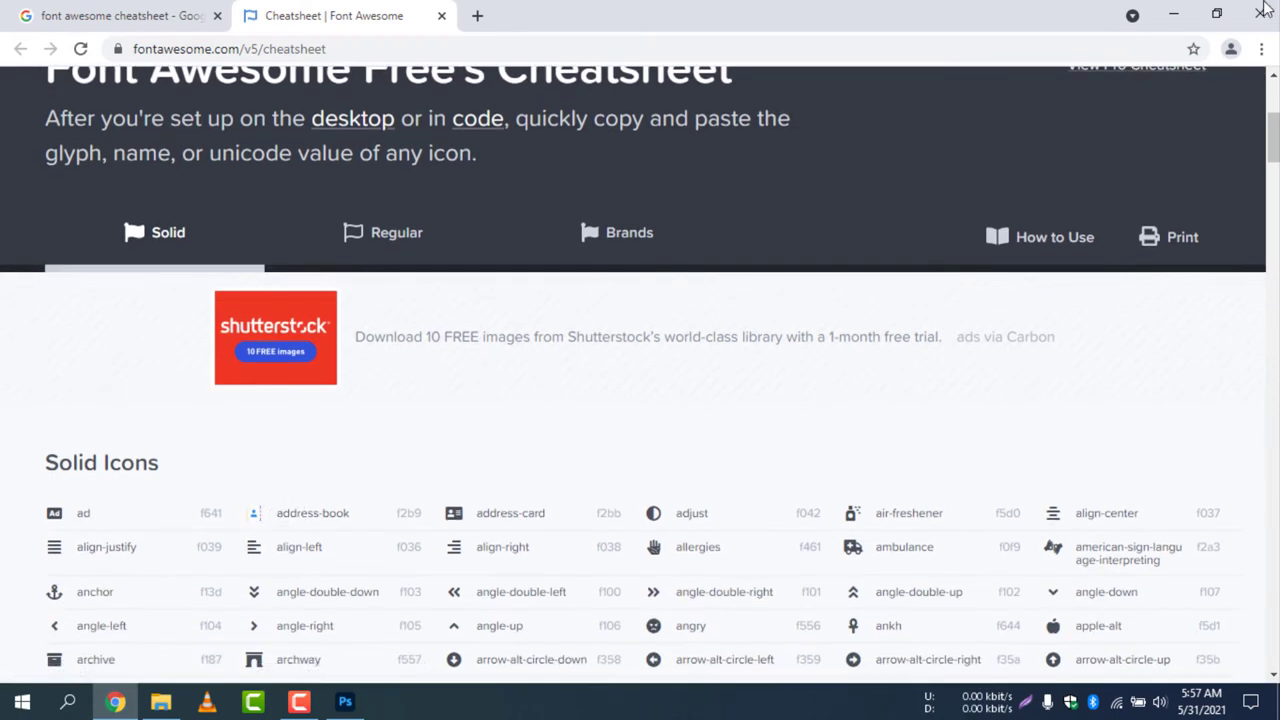
{"action": "left_click", "coordinate": [1173, 13]}
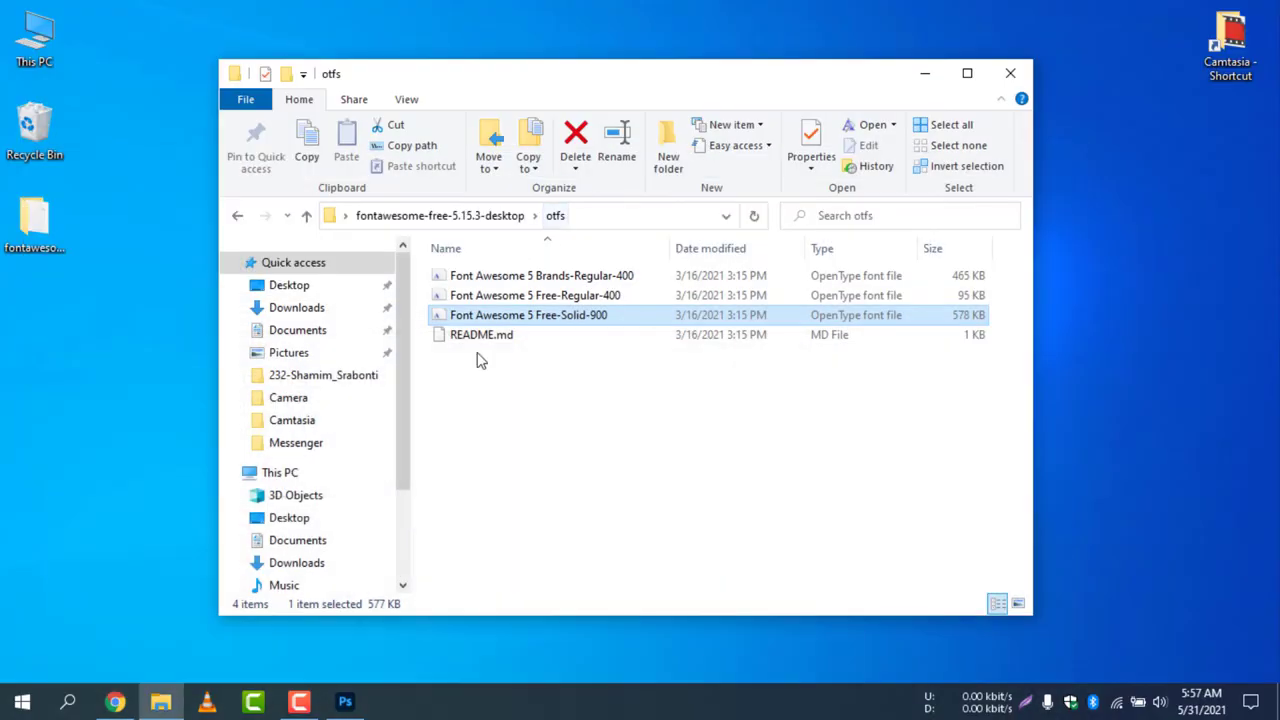
{"action": "left_click", "coordinate": [587, 280]}
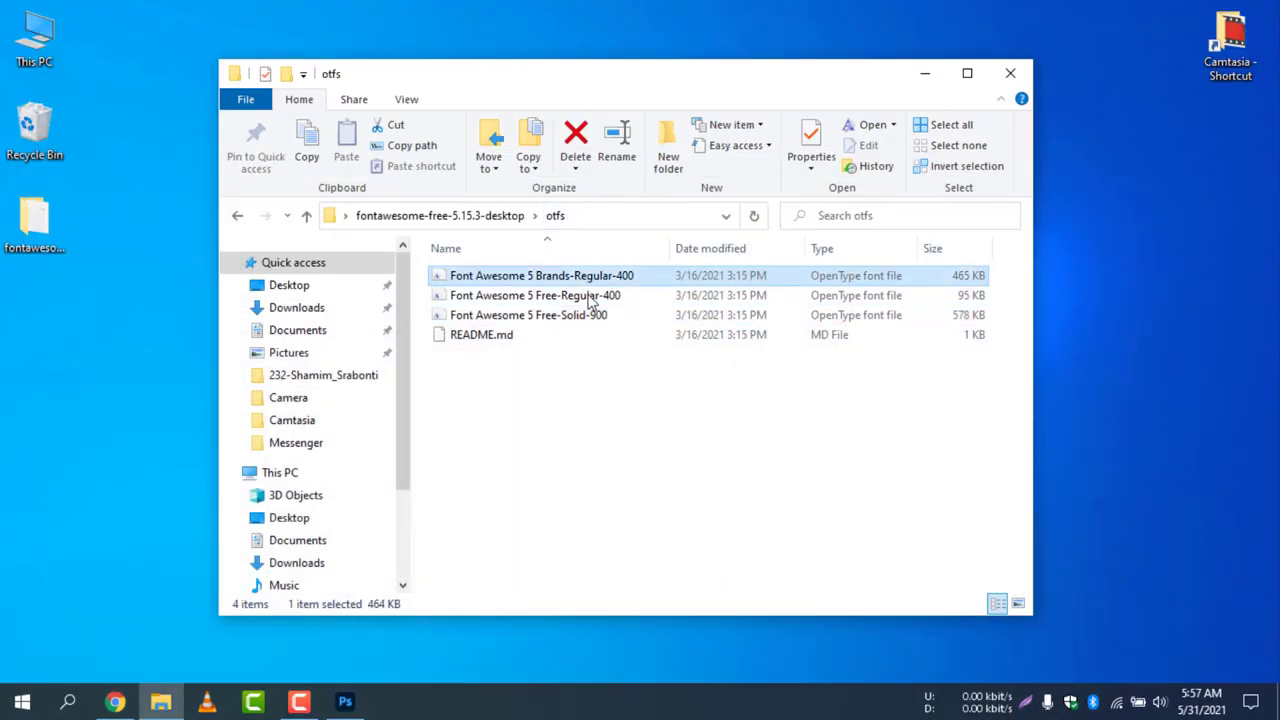
{"action": "left_click", "coordinate": [116, 698]}
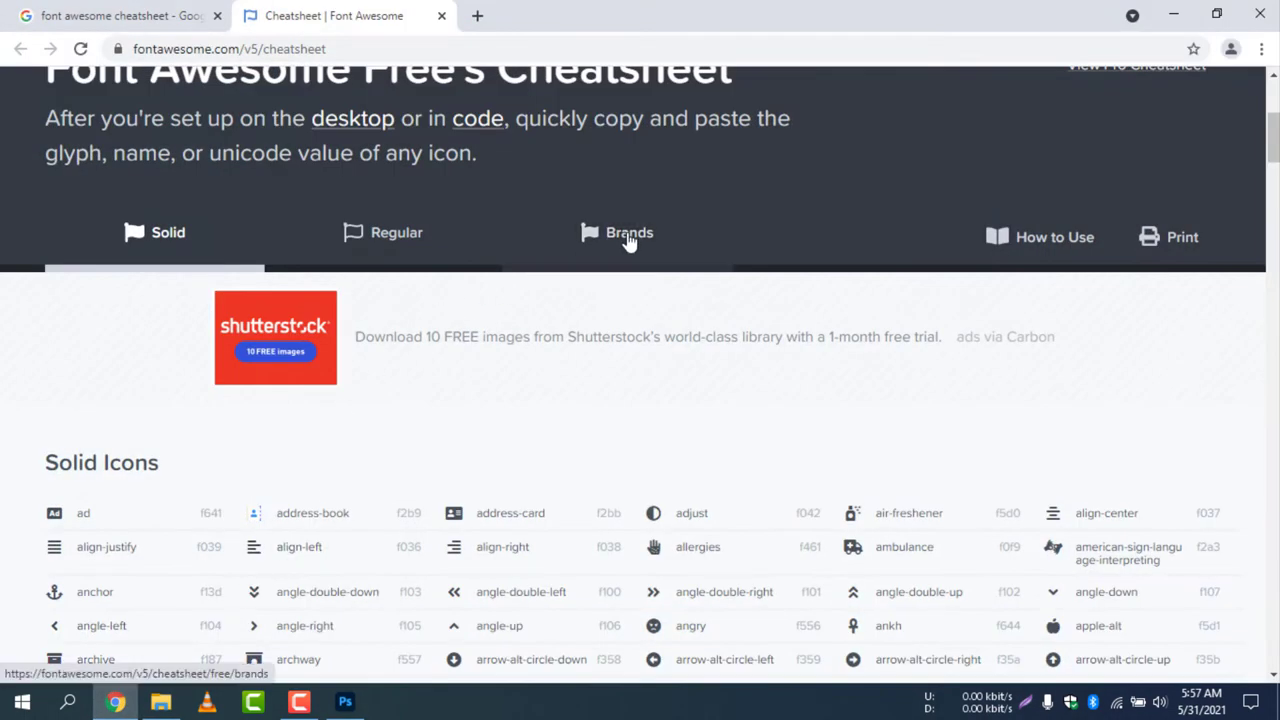
Switch the cheatsheet to Brand Icons, select the airbnb glyph, and minimize Chrome
{"action": "left_click", "coordinate": [628, 240]}
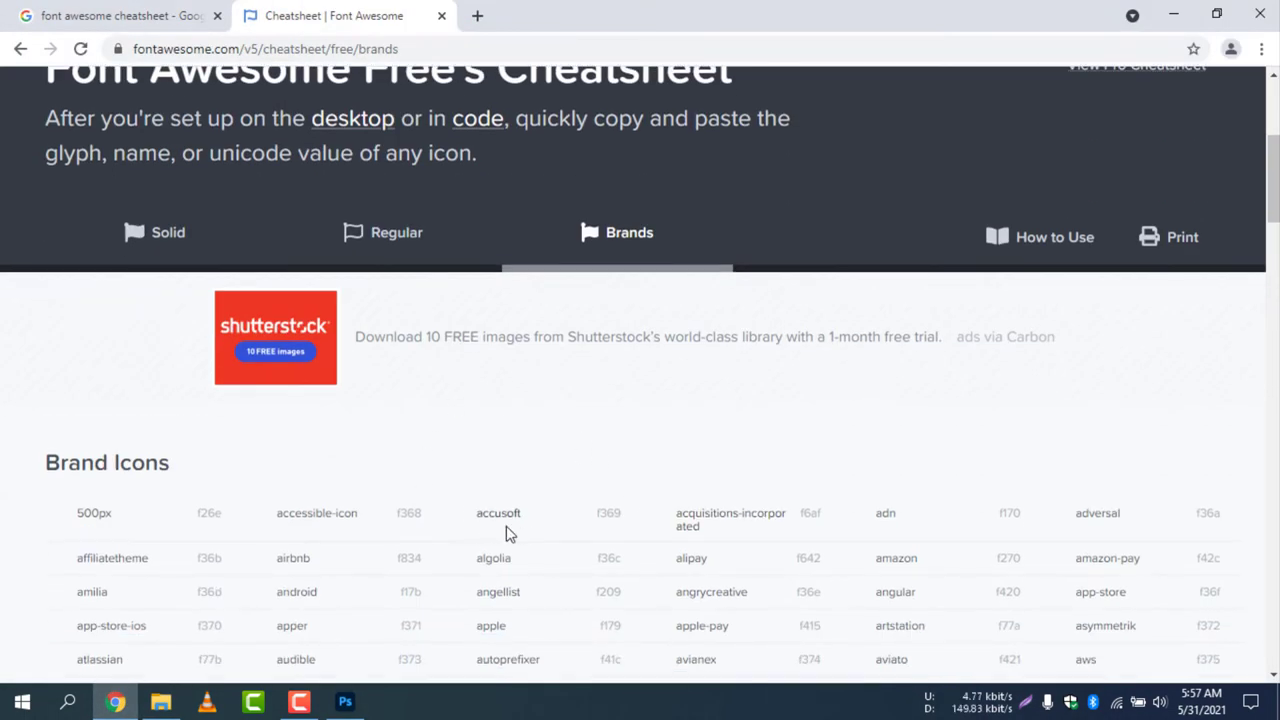
{"action": "scroll", "coordinate": [466, 489], "scroll_direction": "down", "scroll_amount": 2}
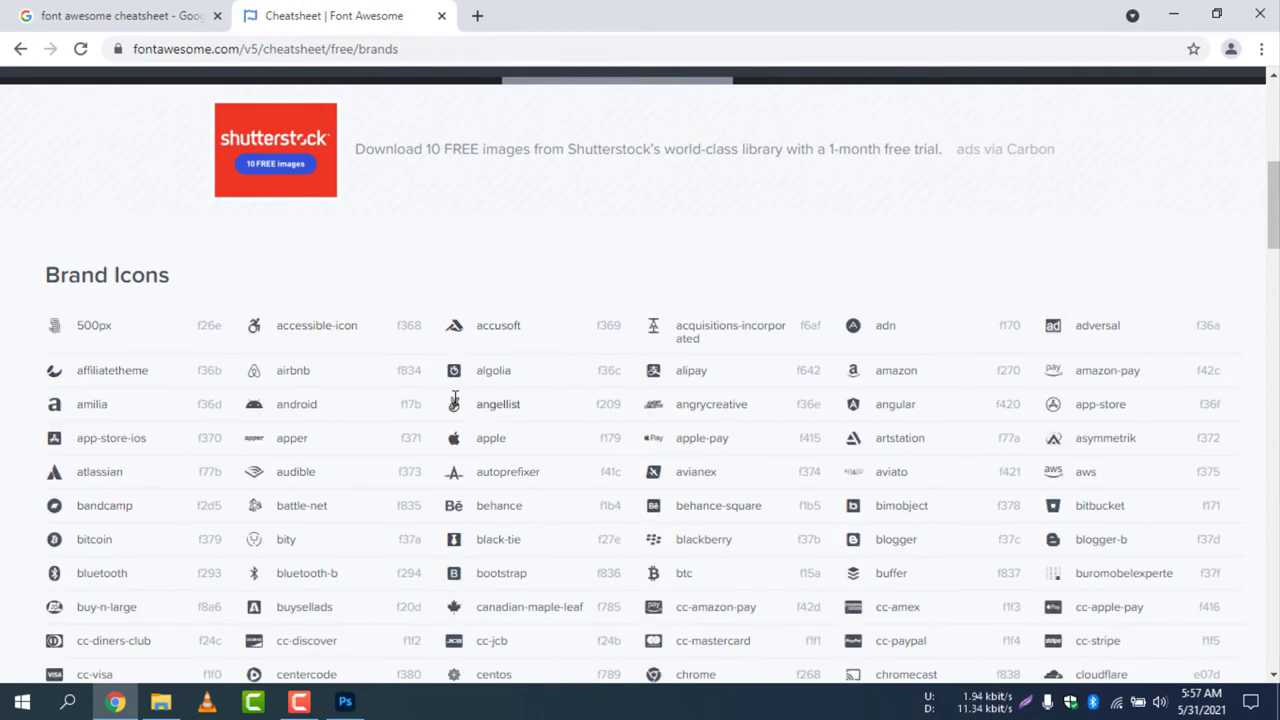
{"action": "double_click", "coordinate": [254, 370]}
{"action": "left_click_drag", "start_coordinate": [254, 371], "coordinate": [254, 371]}
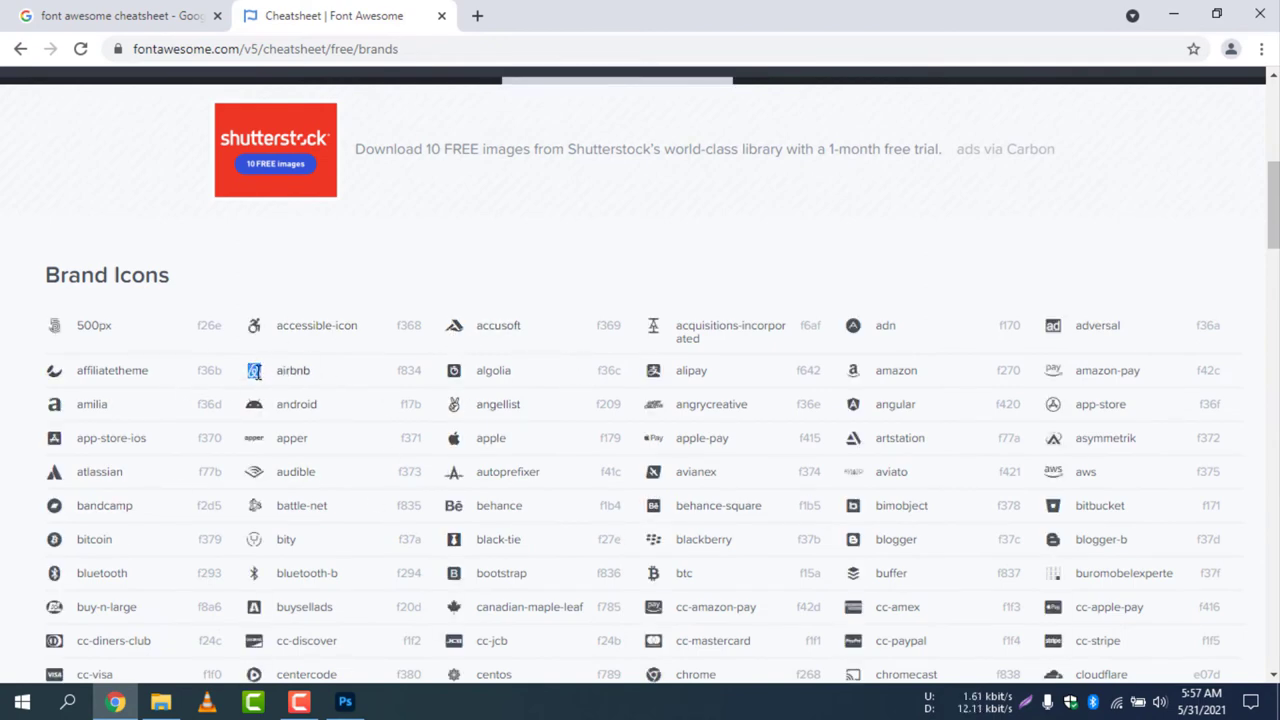
{"action": "scroll", "coordinate": [1020, 240], "scroll_direction": "up", "scroll_amount": 10}
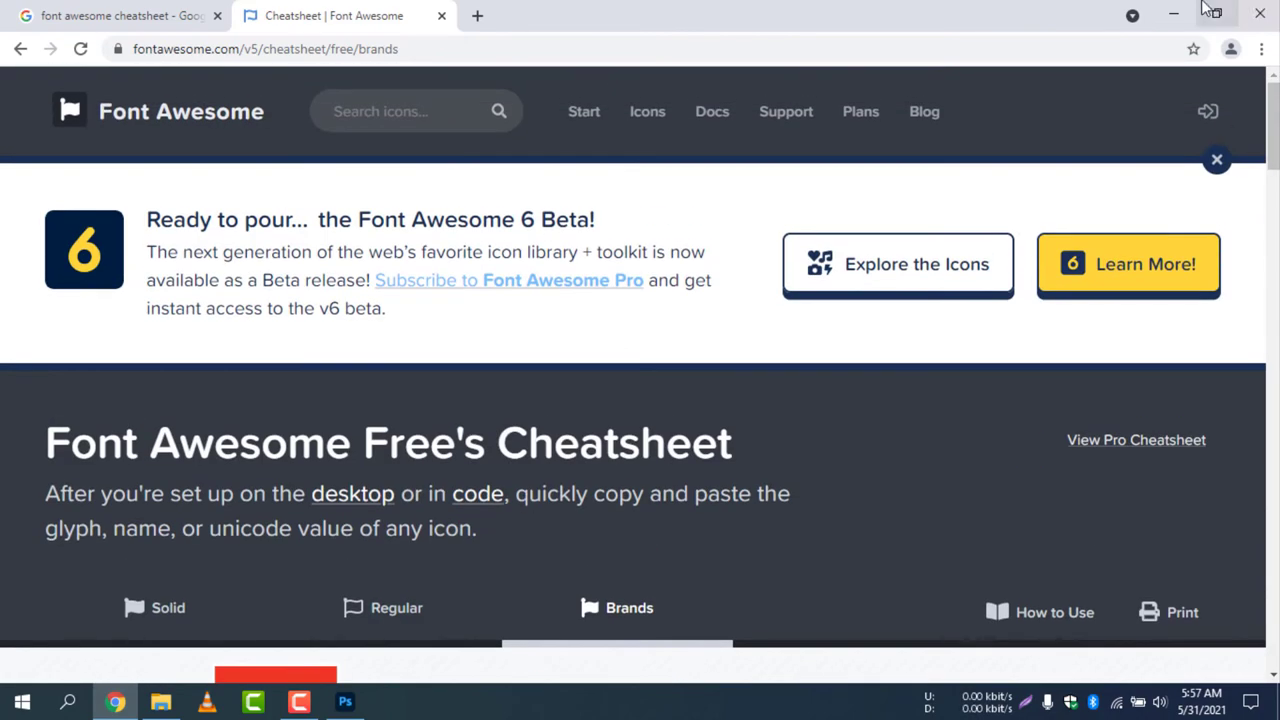
{"action": "left_click", "coordinate": [1174, 14]}
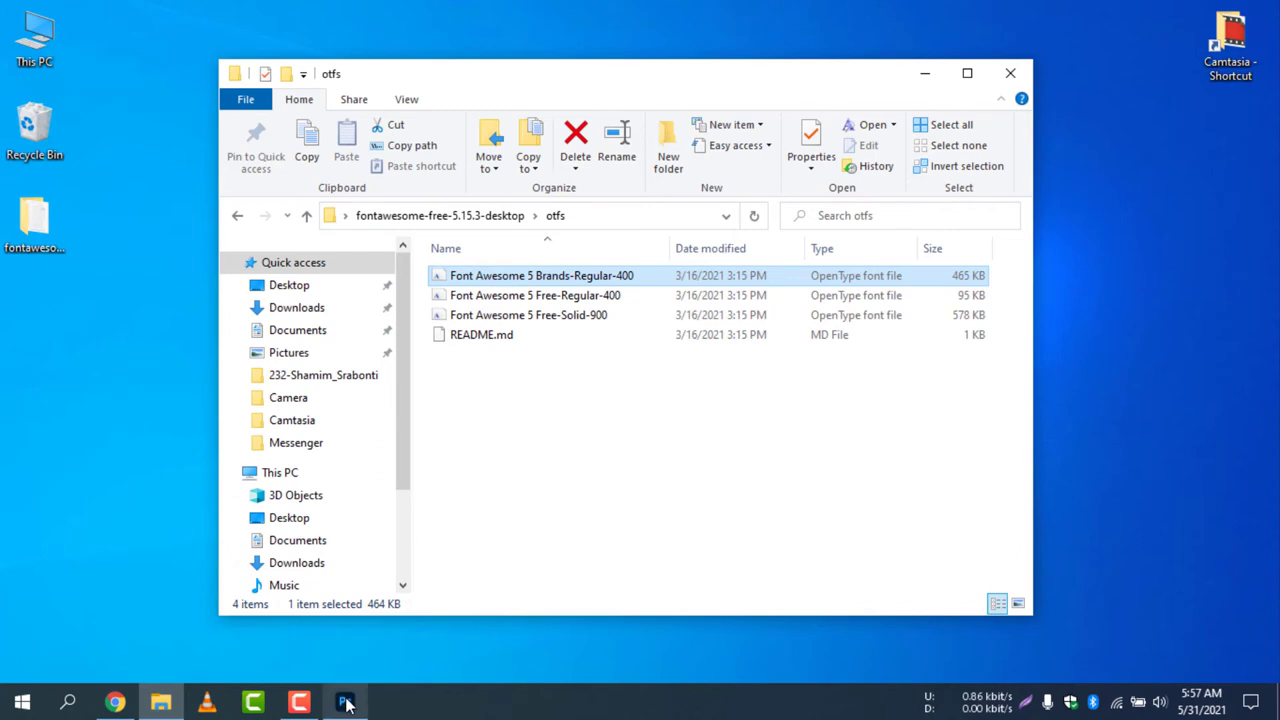
Check the blank Untitled-1-Recovered canvas in Photoshop, then go back to the Font Awesome cheatsheet
{"action": "mouse_move", "coordinate": [347, 705]}
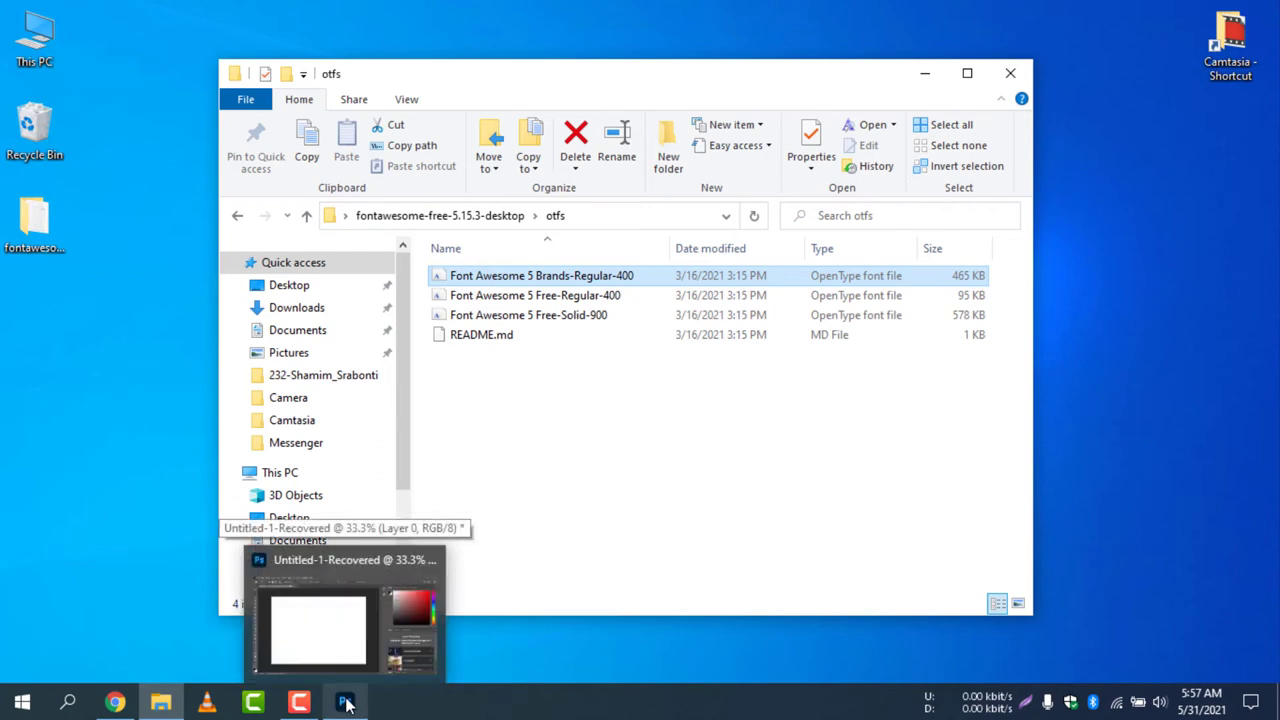
{"action": "left_click", "coordinate": [347, 705]}
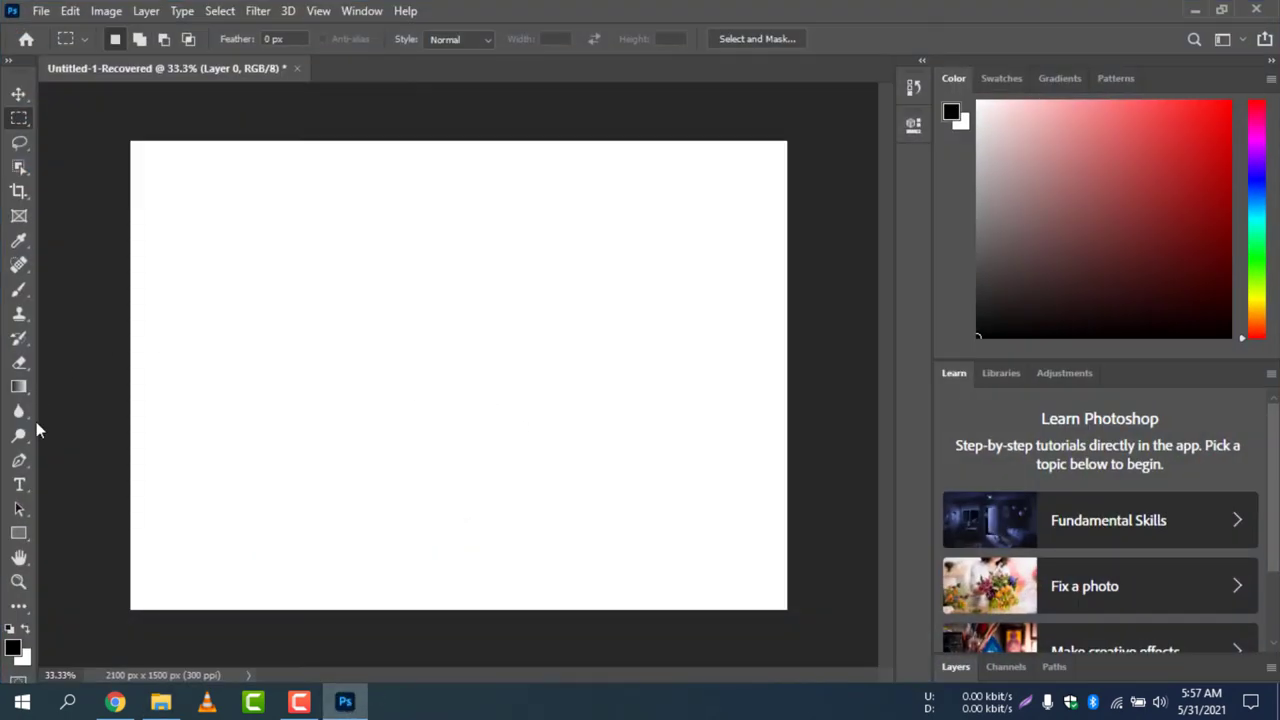
{"action": "left_click", "coordinate": [115, 703]}
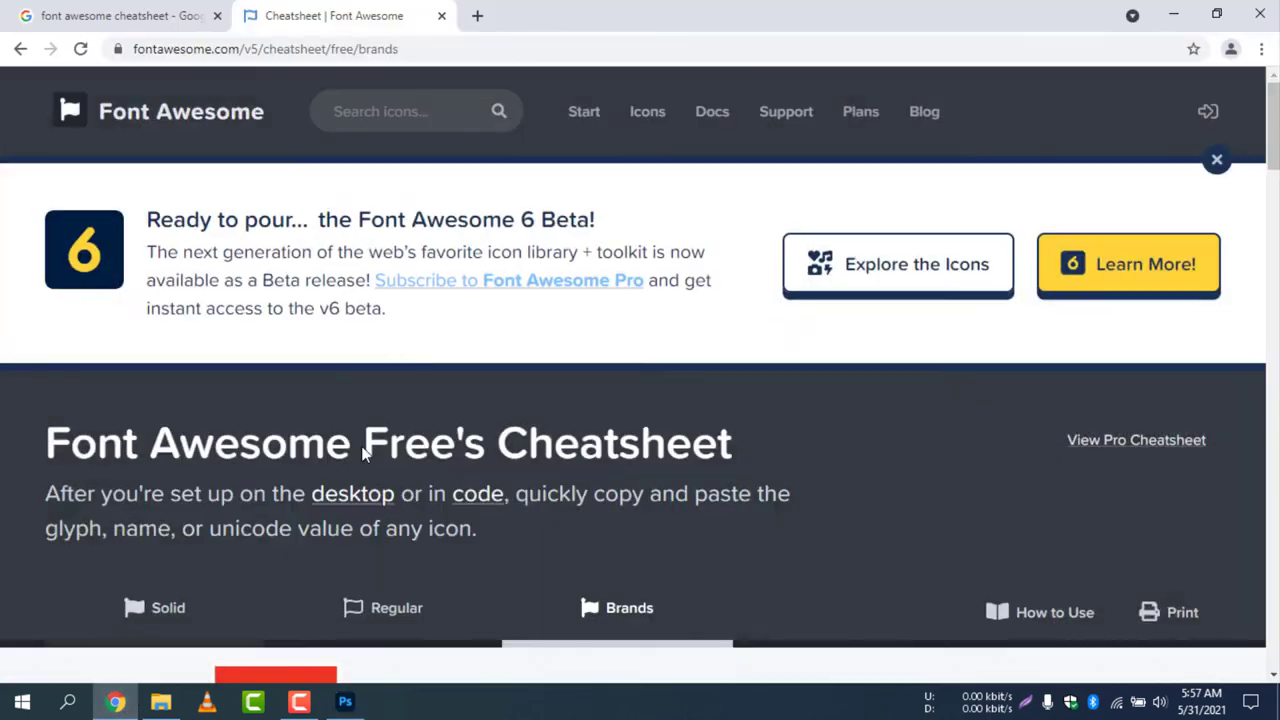
{"action": "scroll", "coordinate": [193, 442], "scroll_direction": "down", "scroll_amount": 3}
Switch the cheatsheet to Solid icons, copy the address-card glyph, and return to the Photoshop canvas
{"action": "left_click", "coordinate": [165, 330]}
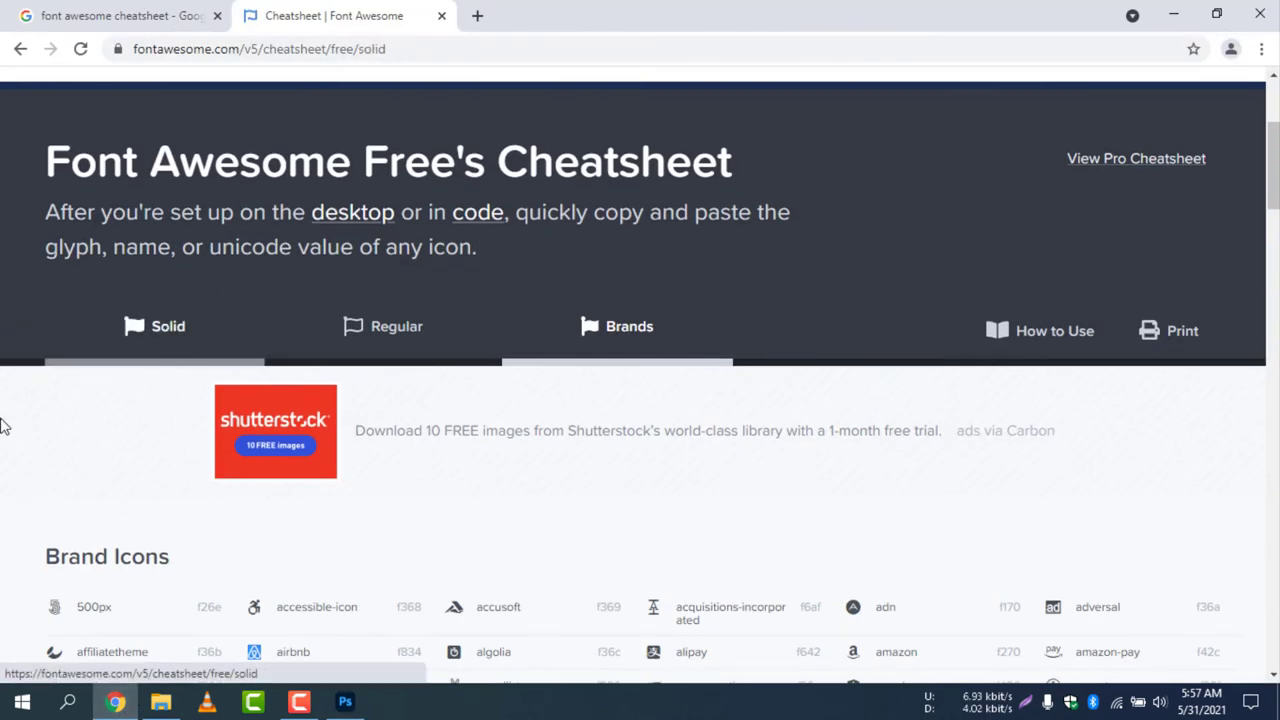
{"action": "scroll", "coordinate": [43, 413], "scroll_direction": "down", "scroll_amount": 2}
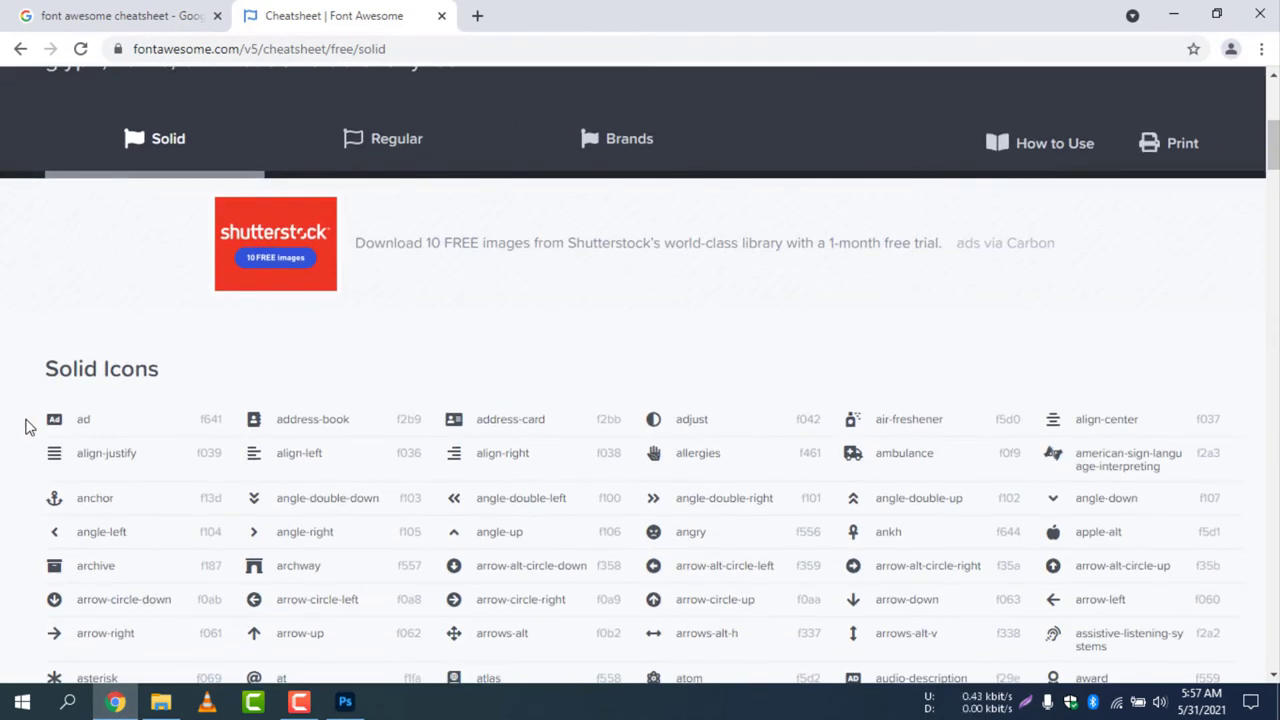
{"action": "scroll", "coordinate": [27, 426], "scroll_direction": "down", "scroll_amount": 1}
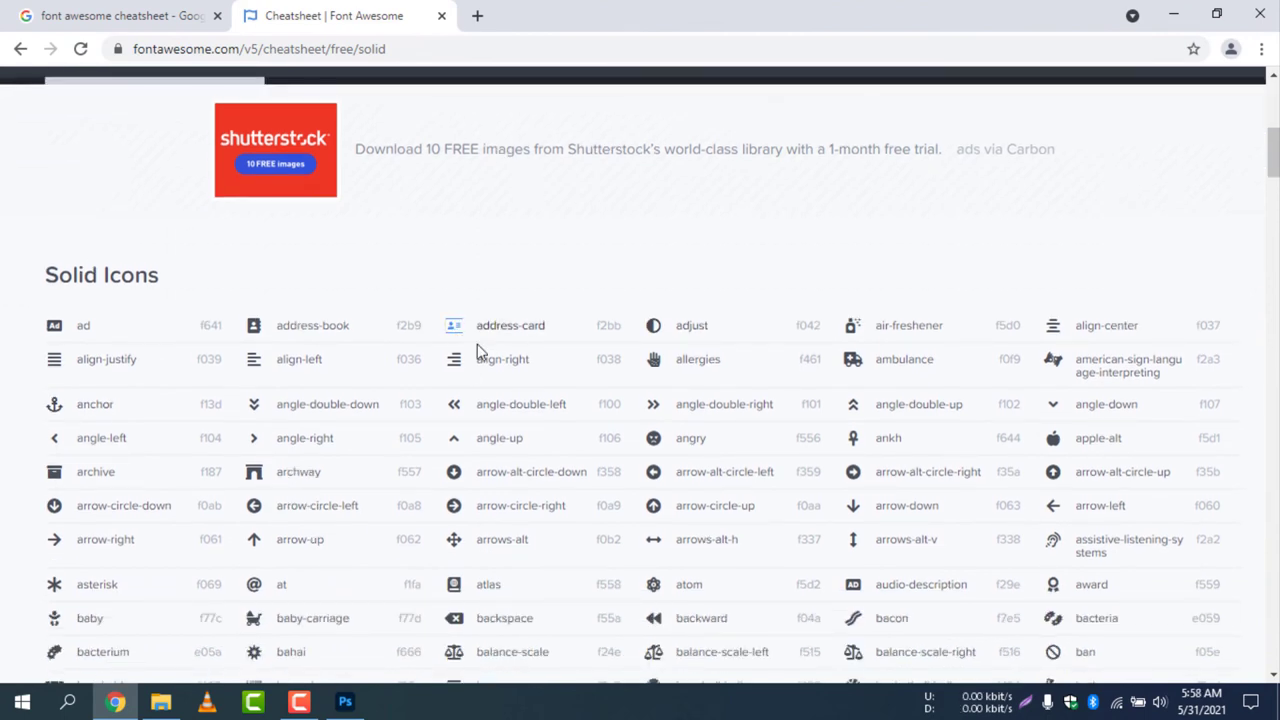
{"action": "left_click", "coordinate": [512, 325]}
{"action": "left_click", "coordinate": [345, 702]}
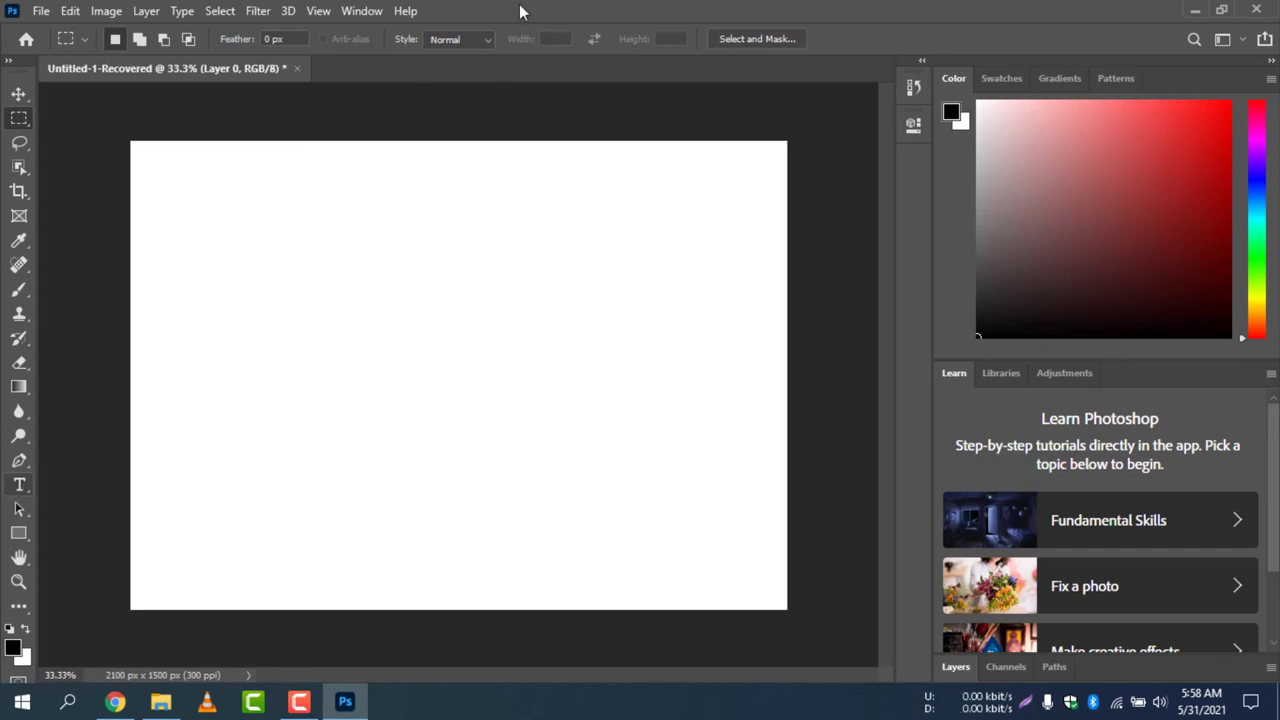
Start a new text layer on the canvas holding the pasted glyph in place of the placeholder text
{"action": "key", "text": "t"}
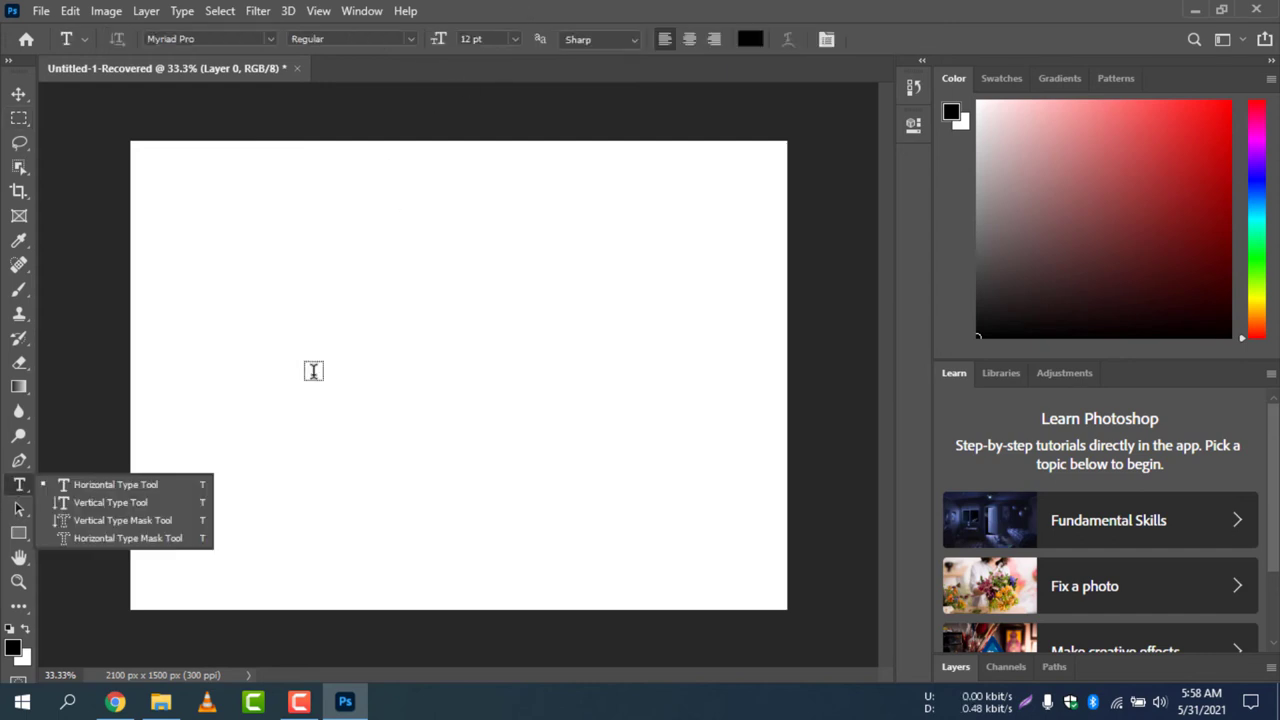
{"action": "left_click", "coordinate": [351, 332]}
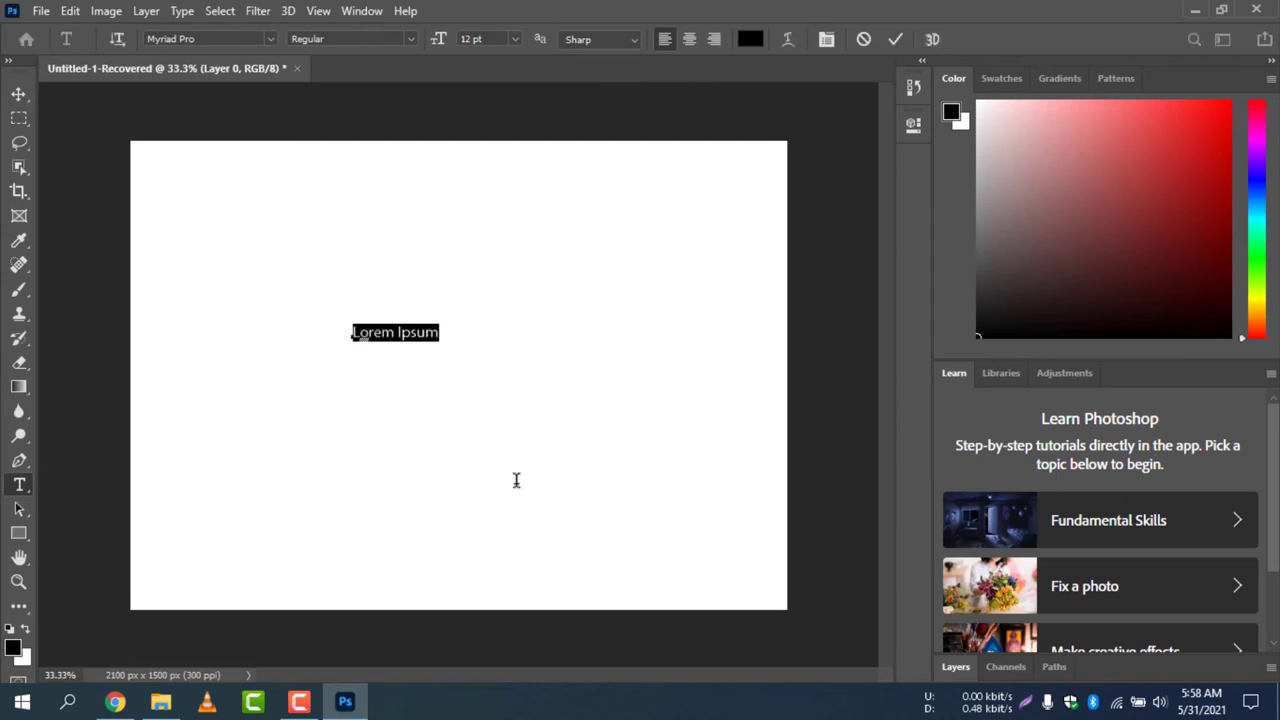
{"action": "key", "text": "BackSpace"}
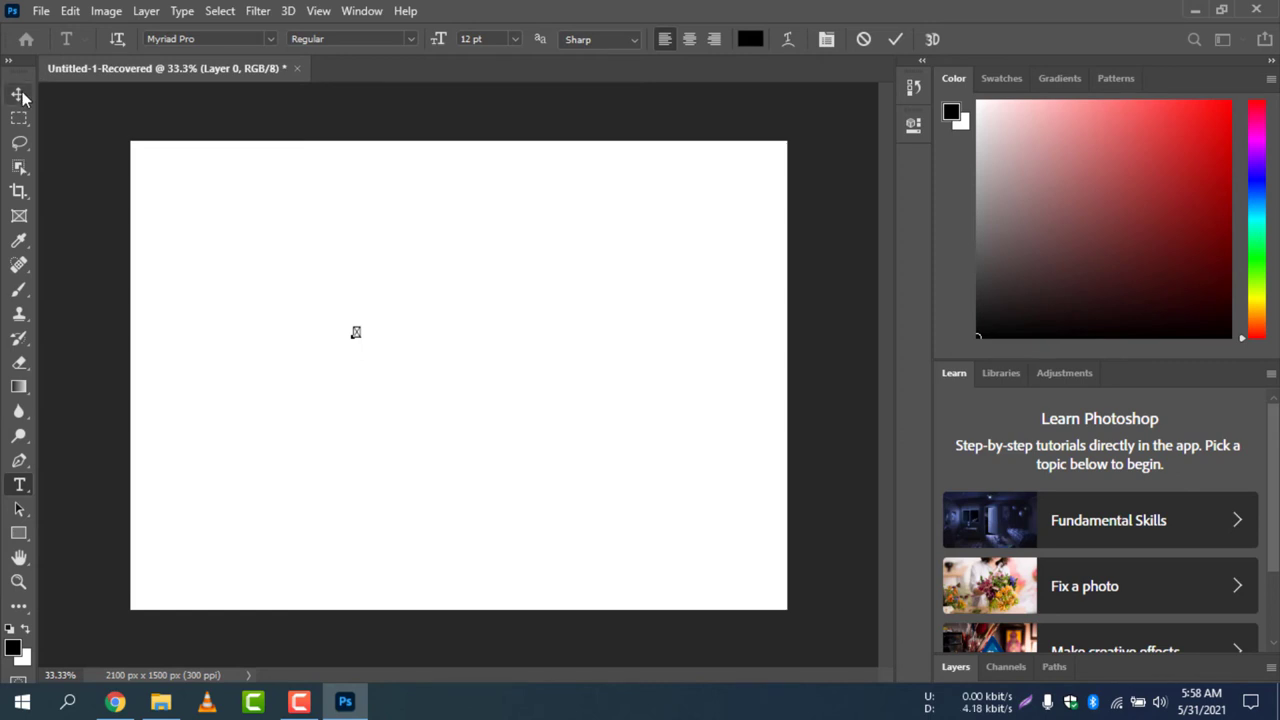
{"action": "key", "text": "Escape"}
Set the glyph to 48 pt and nudge it slightly right and down
{"action": "key", "text": "v"}
{"action": "left_click", "coordinate": [19, 484]}
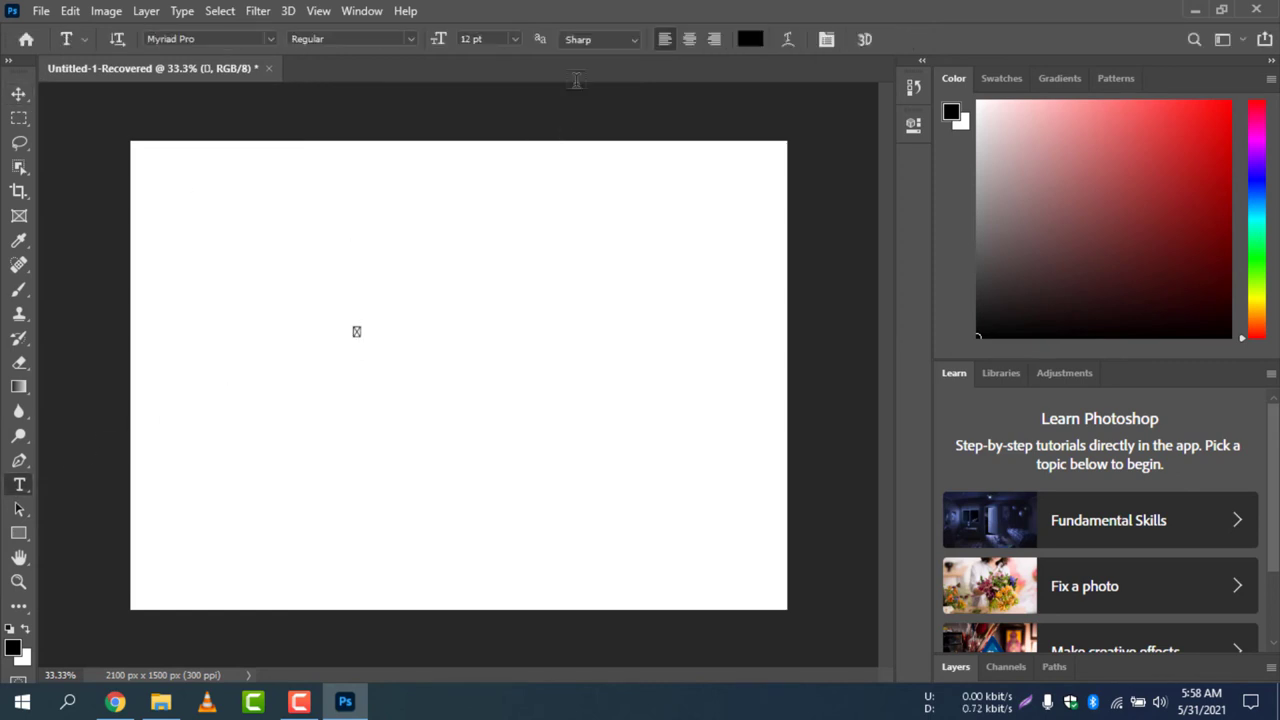
{"action": "left_click", "coordinate": [515, 40]}
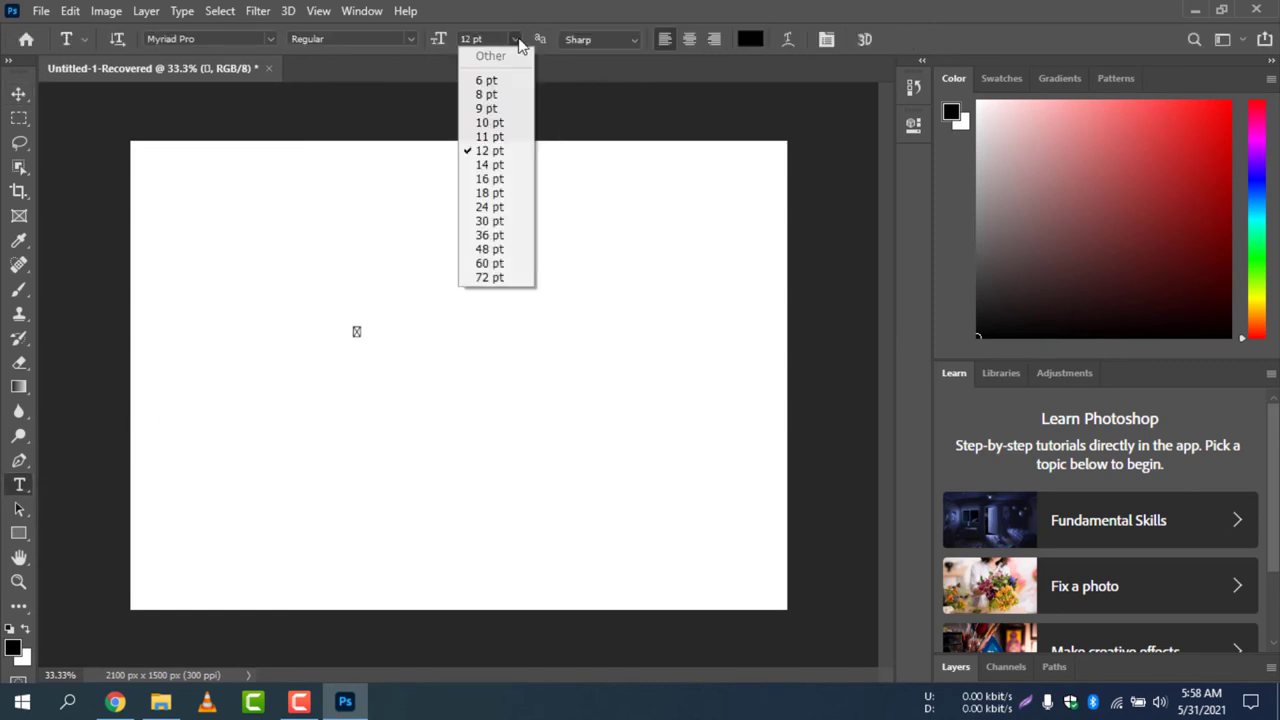
{"action": "left_click", "coordinate": [503, 250]}
{"action": "key", "text": "v"}
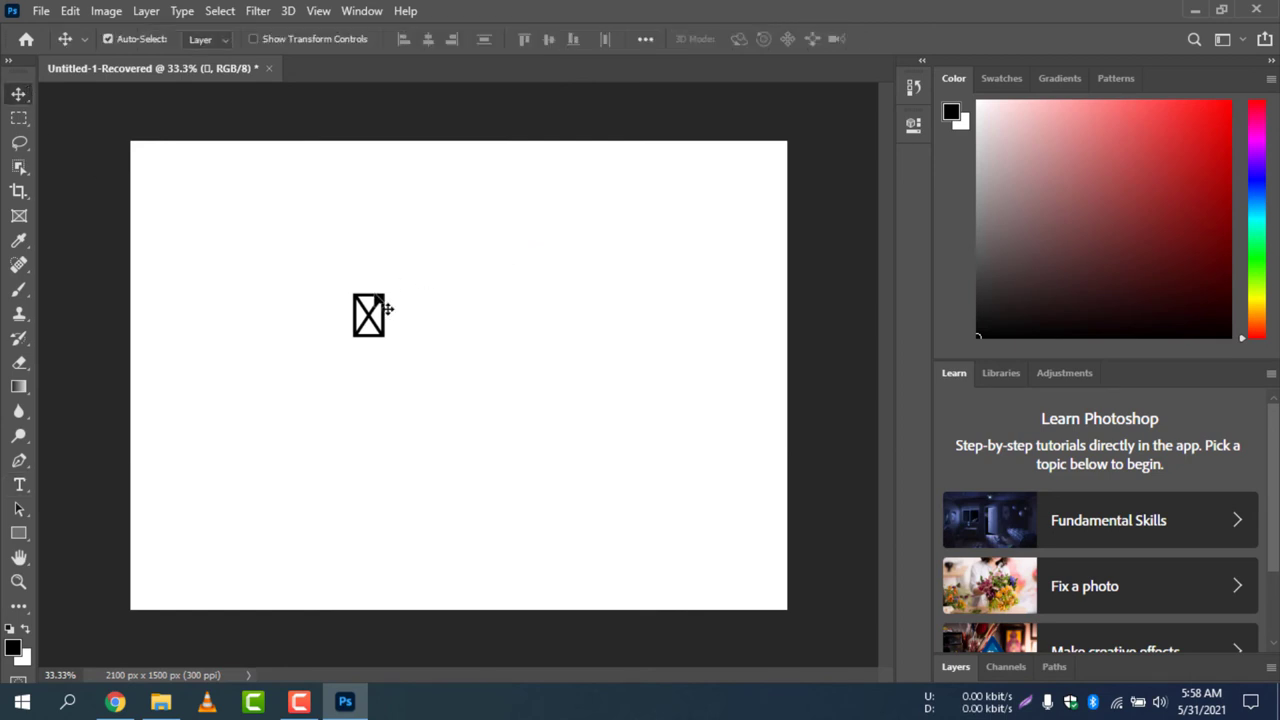
{"action": "left_click_drag", "start_coordinate": [395, 320], "coordinate": [452, 342]}
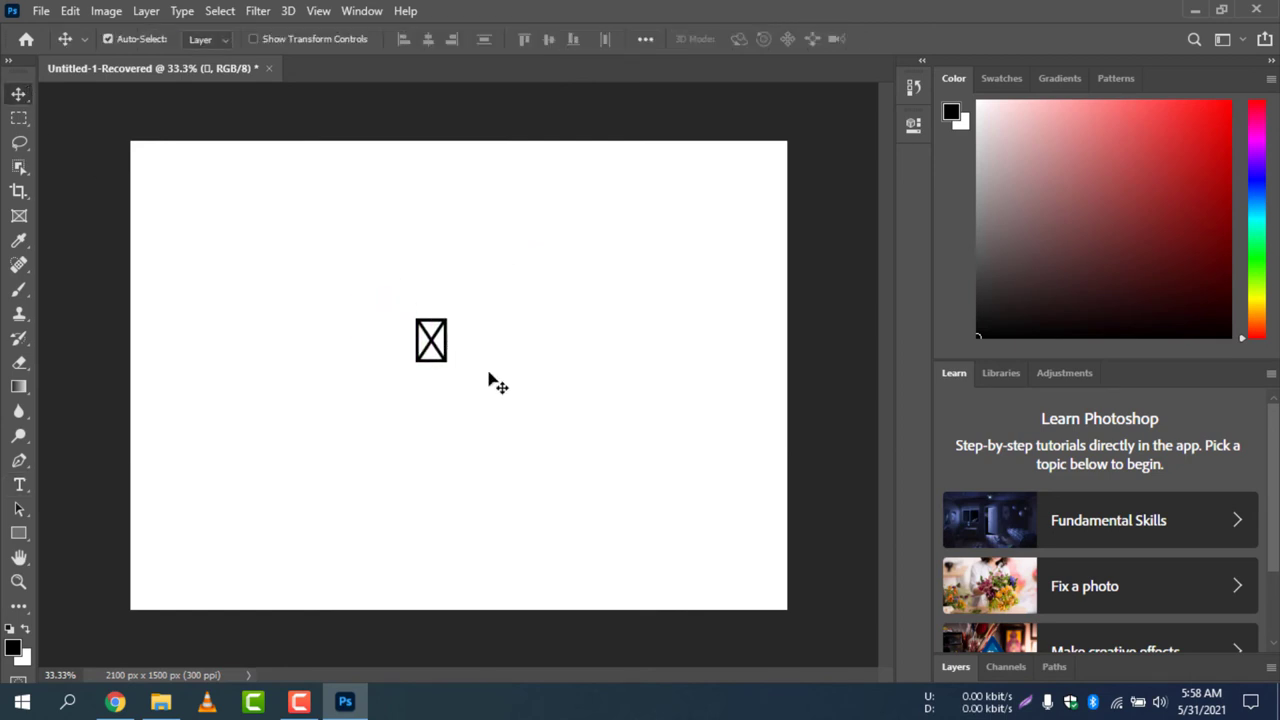
{"action": "left_click", "coordinate": [20, 486]}
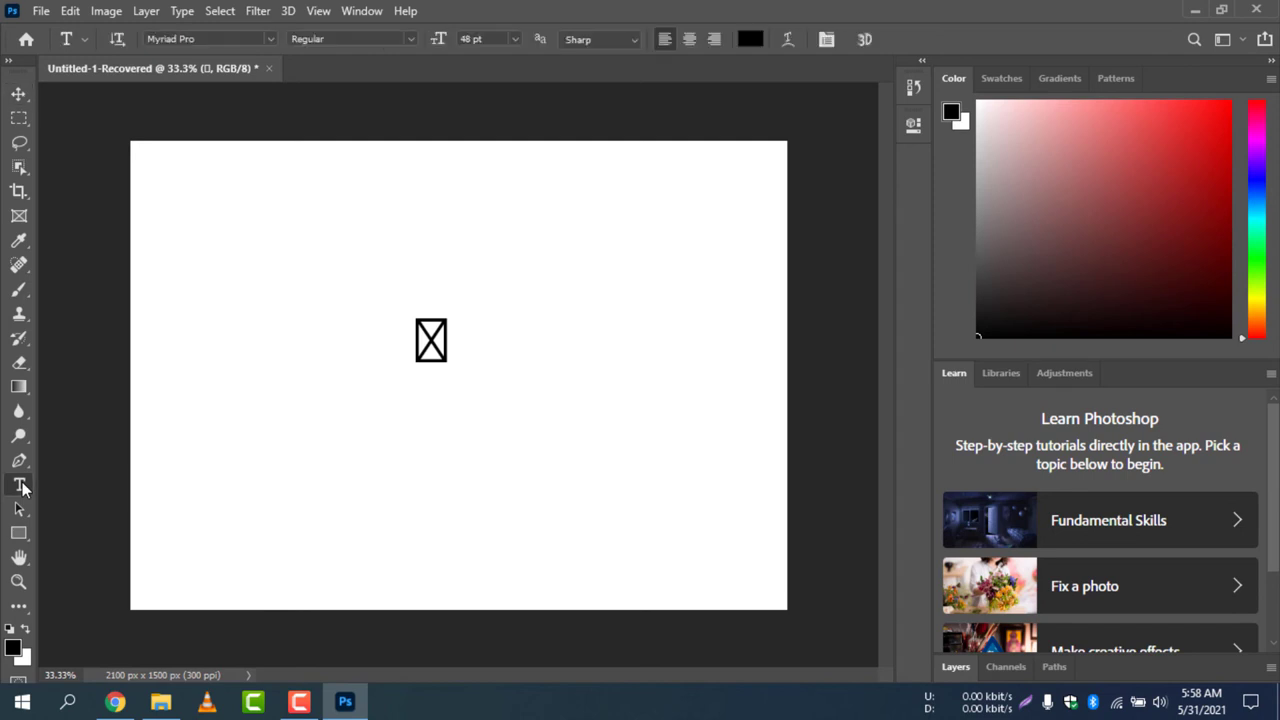
Set the glyph's font to Font Awesome 5 Free Solid so the address-card icon appears
{"action": "left_click", "coordinate": [236, 37]}
{"action": "type", "text": "font"}
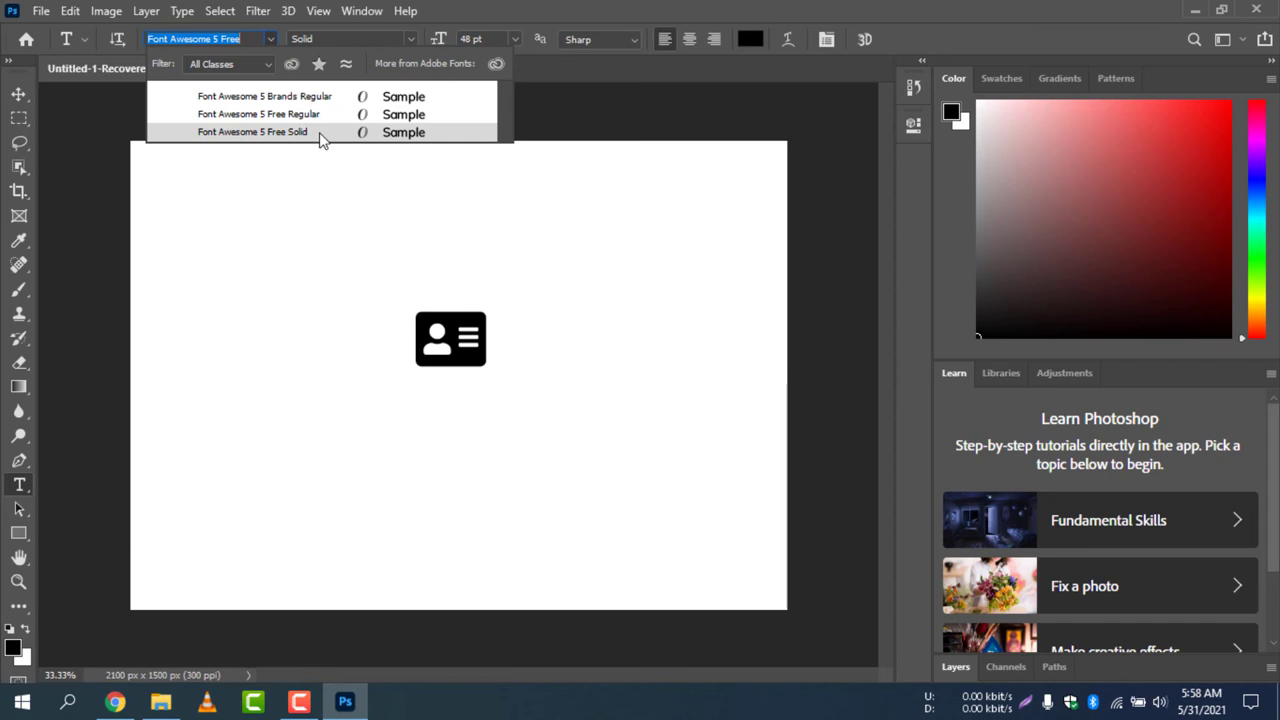
{"action": "left_click", "coordinate": [320, 133]}
{"action": "left_click", "coordinate": [18, 94]}
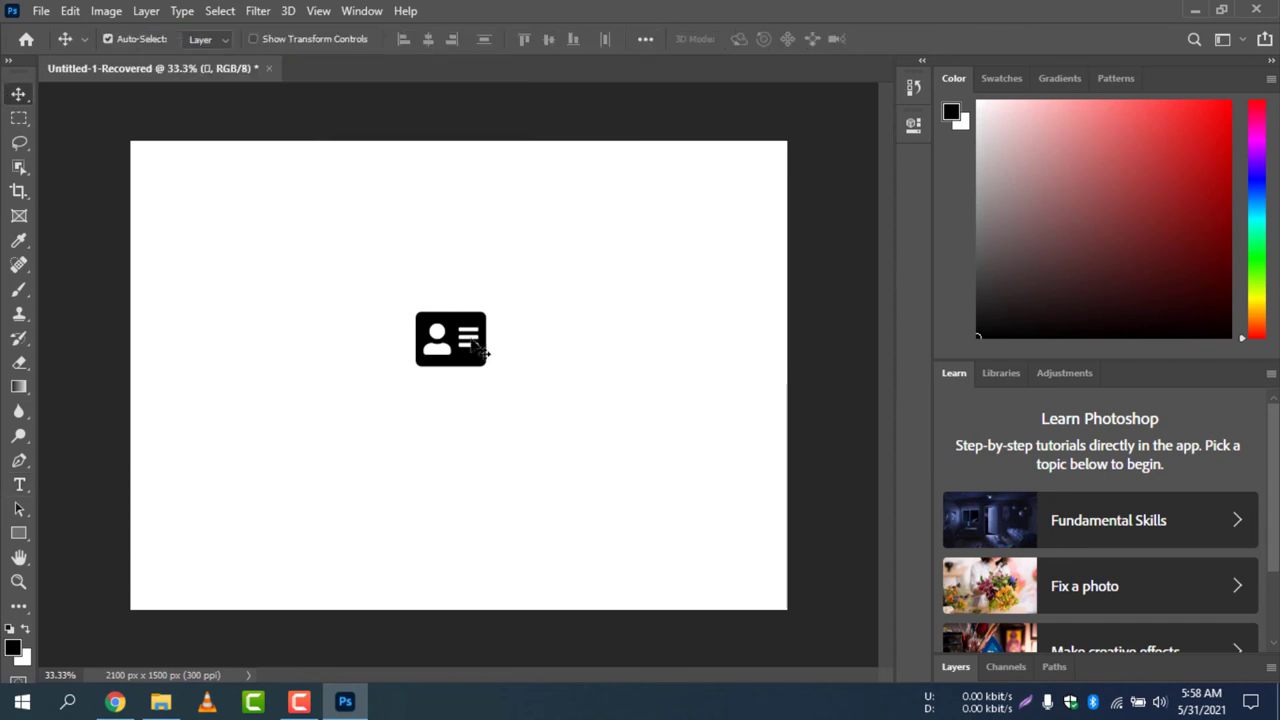
Scale the address-card icon up past 363% in two passes and centre it on the canvas
{"action": "key", "text": "ctrl"}
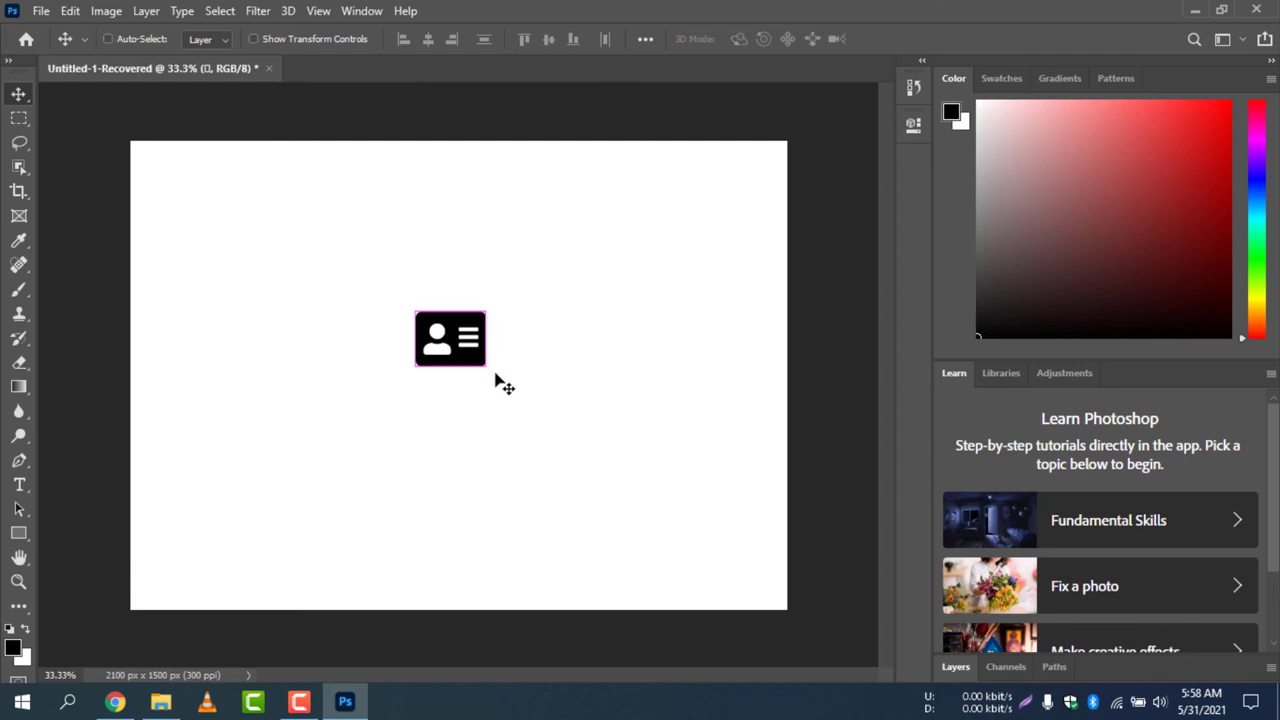
{"action": "key", "text": "ctrl+t"}
{"action": "left_click_drag", "start_coordinate": [486, 366], "coordinate": [669, 540]}
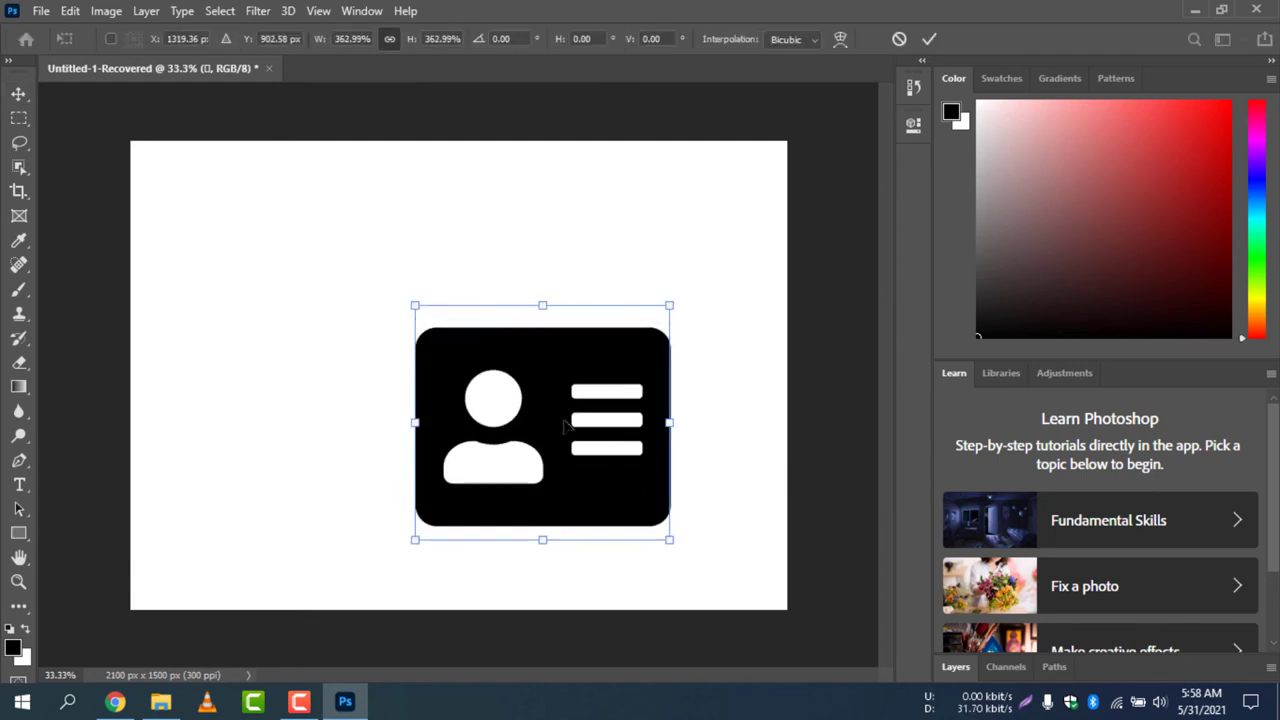
{"action": "left_click_drag", "start_coordinate": [565, 427], "coordinate": [452, 362]}
{"action": "key", "text": "Return"}
{"action": "key", "text": "ctrl+t"}
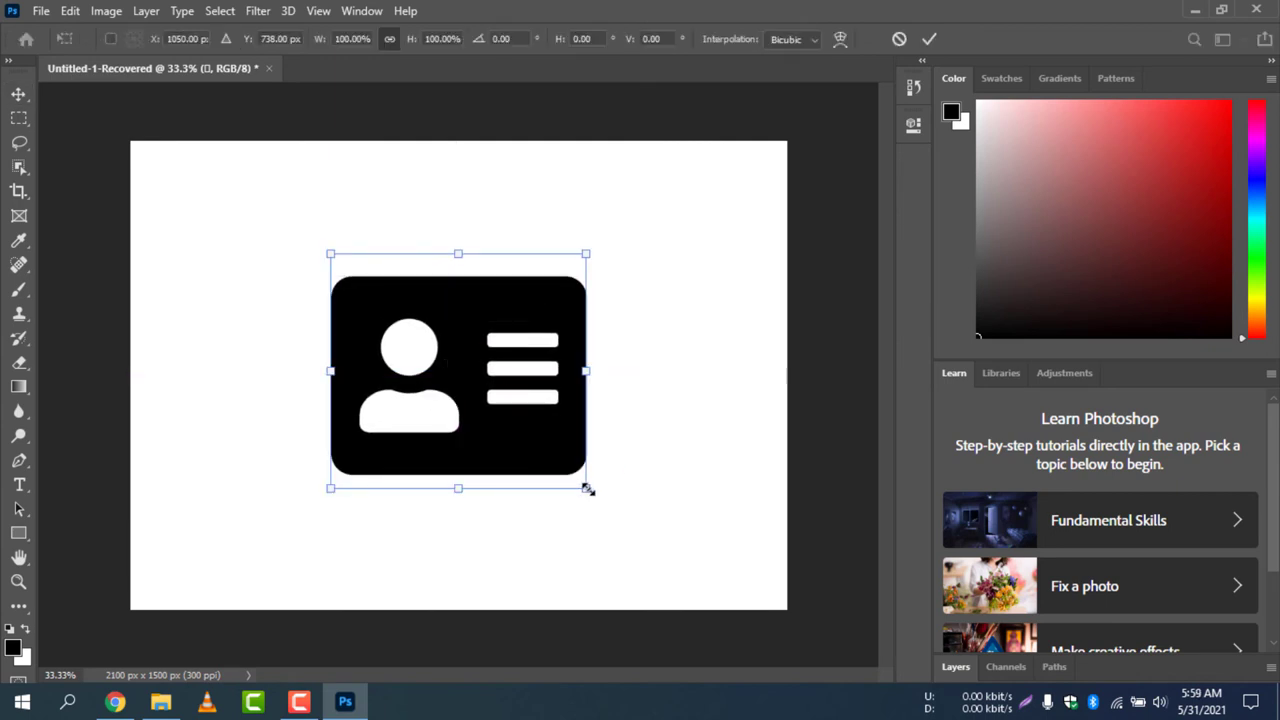
{"action": "left_click_drag", "start_coordinate": [586, 489], "coordinate": [782, 622]}
{"action": "left_click_drag", "start_coordinate": [649, 546], "coordinate": [566, 478]}
{"action": "key", "text": "Return"}
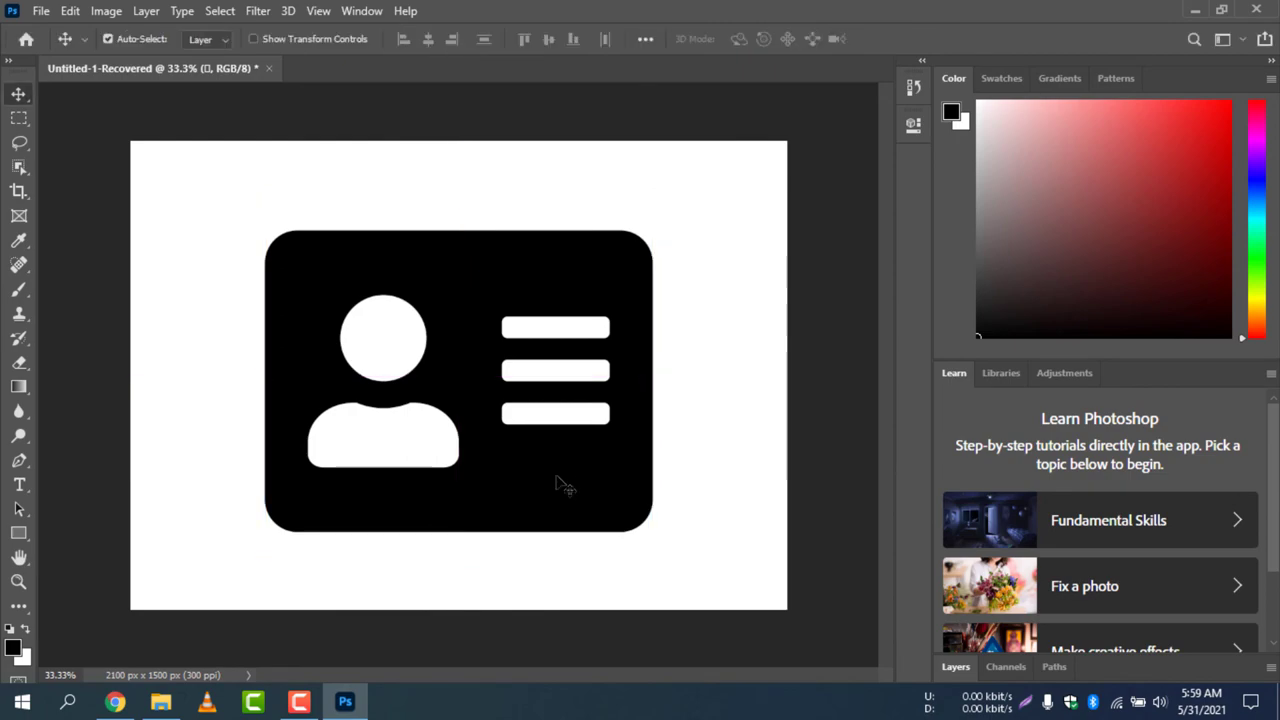
{"action": "left_click", "coordinate": [115, 703]}
Switch the cheatsheet to the Brands icons and scroll down the list
{"action": "scroll", "coordinate": [416, 449], "scroll_direction": "up", "scroll_amount": 5}
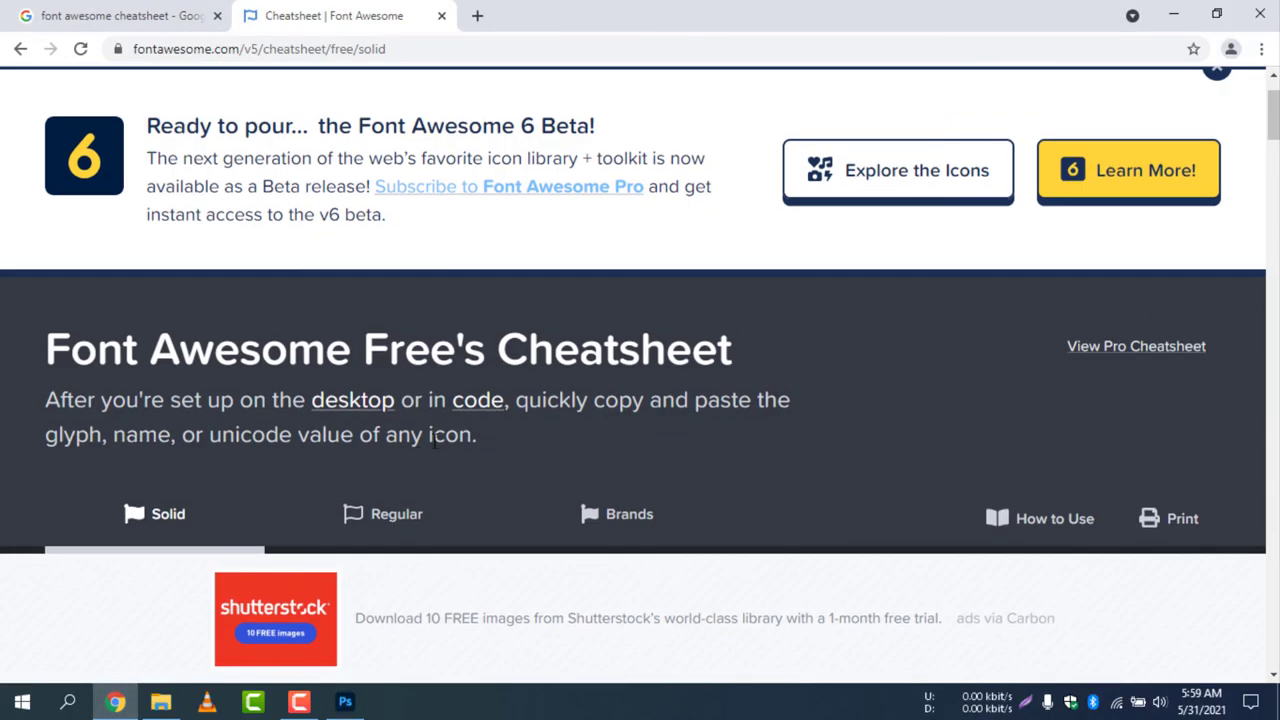
{"action": "scroll", "coordinate": [543, 412], "scroll_direction": "down", "scroll_amount": 2}
{"action": "left_click", "coordinate": [636, 341]}
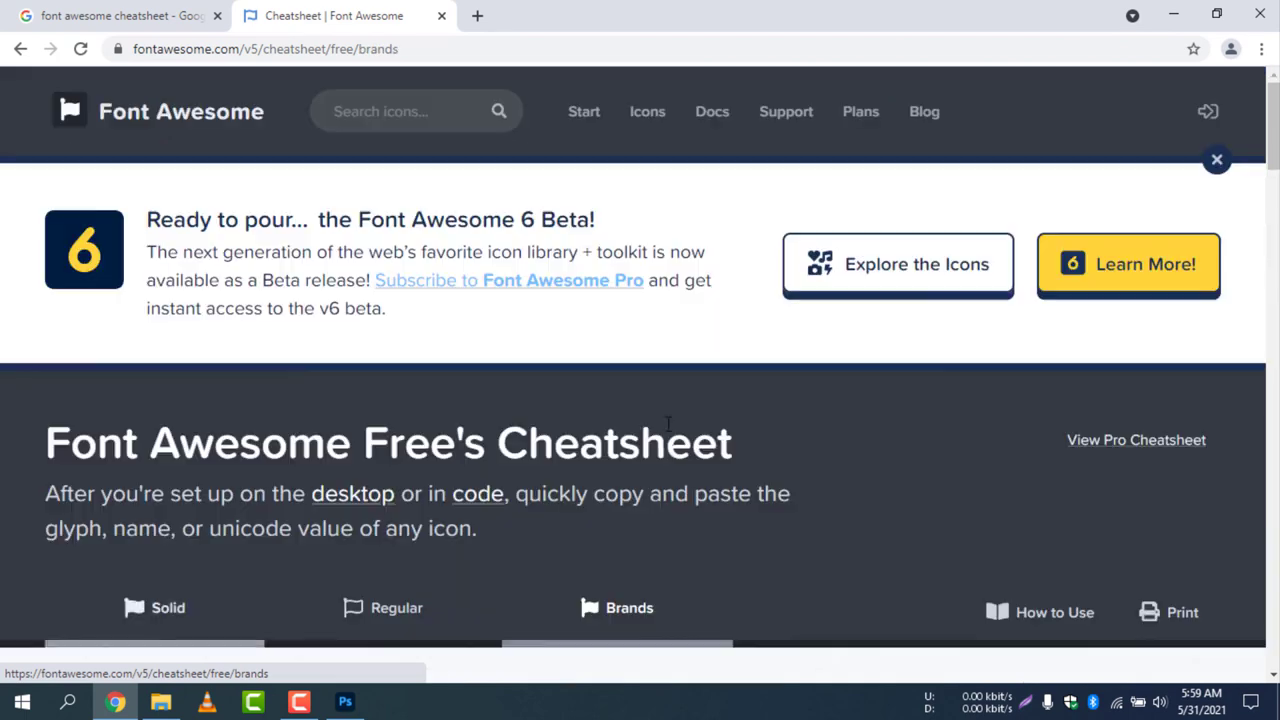
{"action": "scroll", "coordinate": [639, 300], "scroll_direction": "down", "scroll_amount": 4}
{"action": "scroll", "coordinate": [639, 290], "scroll_direction": "down", "scroll_amount": 3}
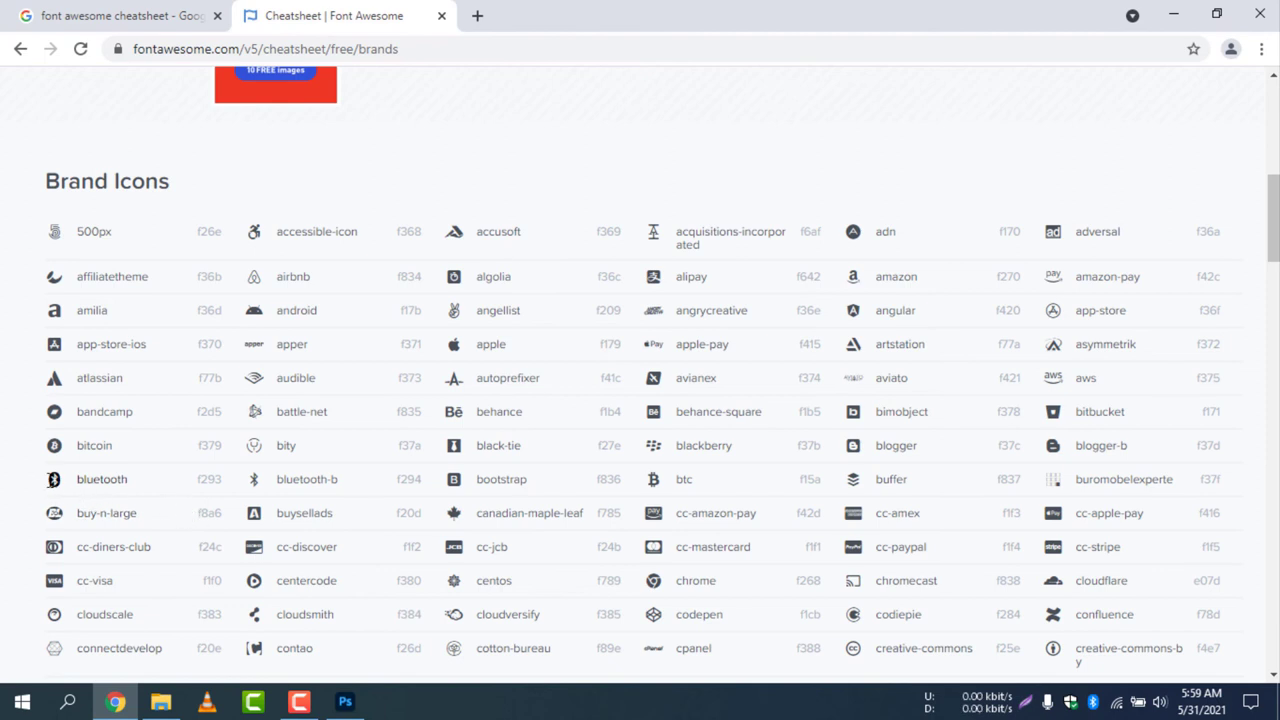
Copy the bitcoin glyph from the Brands list and return to Photoshop
{"action": "double_click", "coordinate": [55, 479]}
{"action": "double_click", "coordinate": [54, 445]}
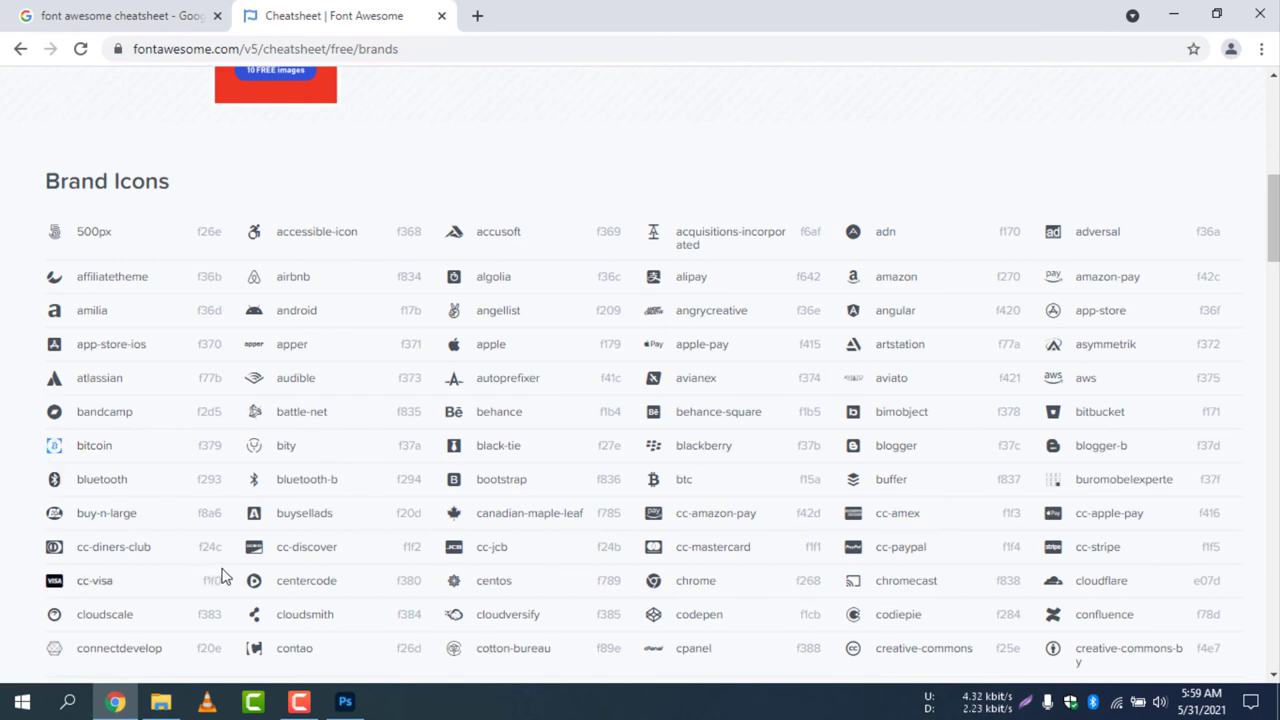
{"action": "right_click", "coordinate": [54, 446]}
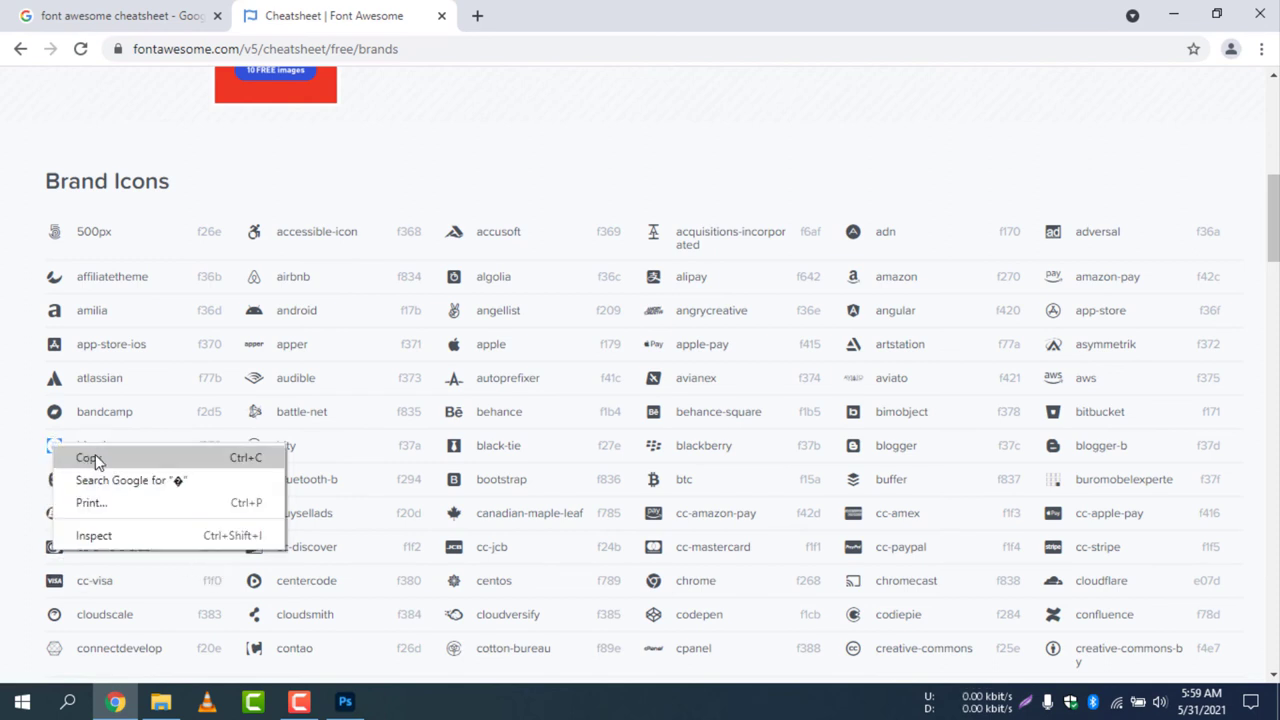
{"action": "left_click", "coordinate": [89, 458]}
{"action": "left_click", "coordinate": [345, 702]}
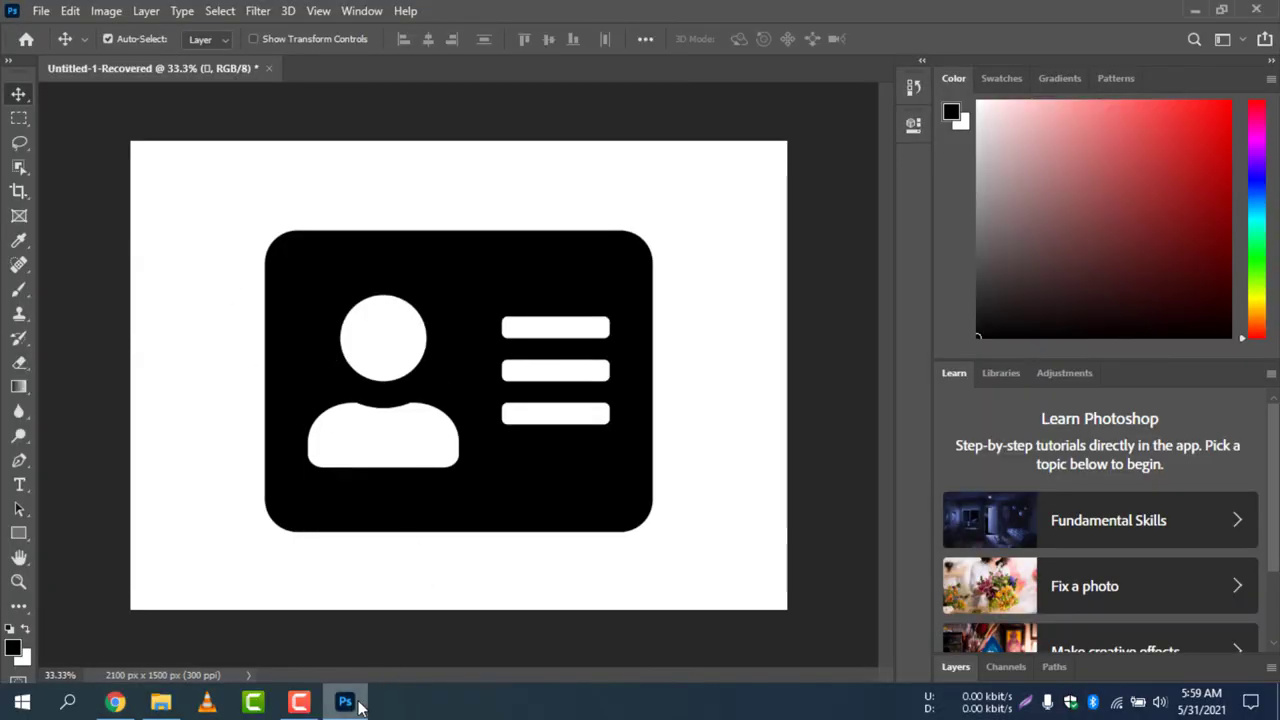
Delete the address-card layer and paste the bitcoin glyph into a new text layer
{"action": "key", "text": "Delete"}
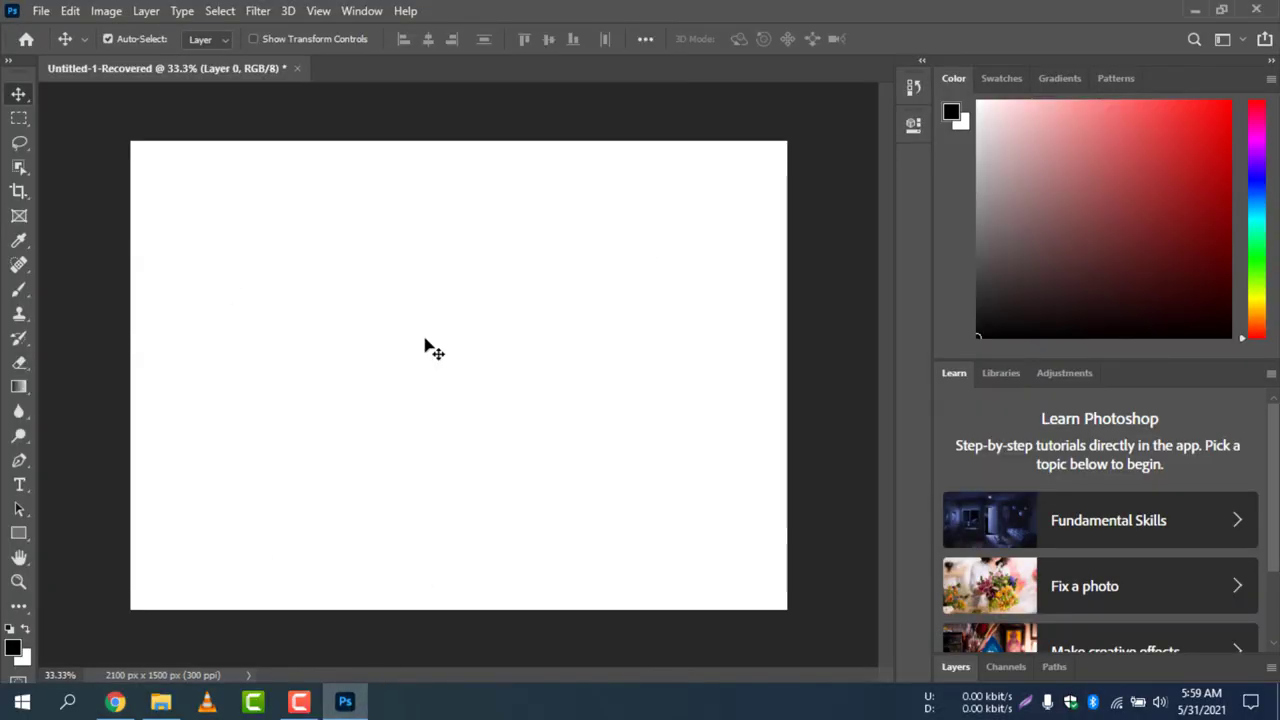
{"action": "left_click", "coordinate": [19, 485]}
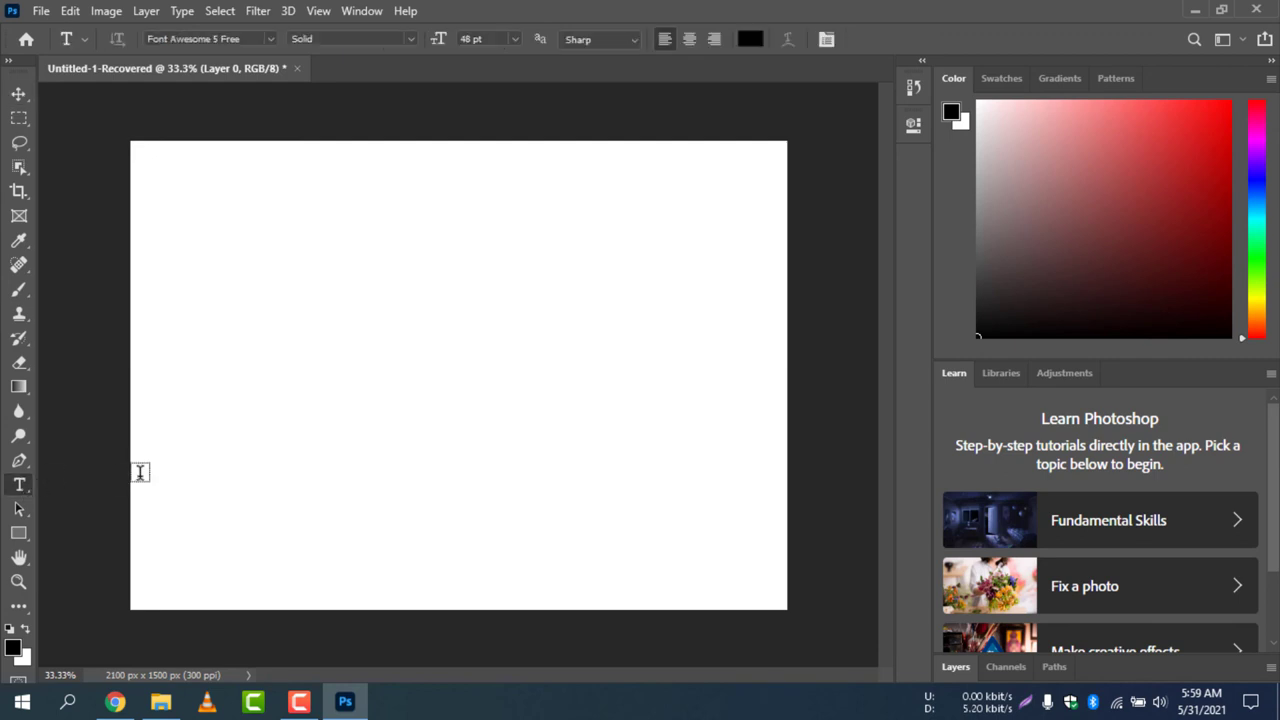
{"action": "left_click", "coordinate": [365, 324]}
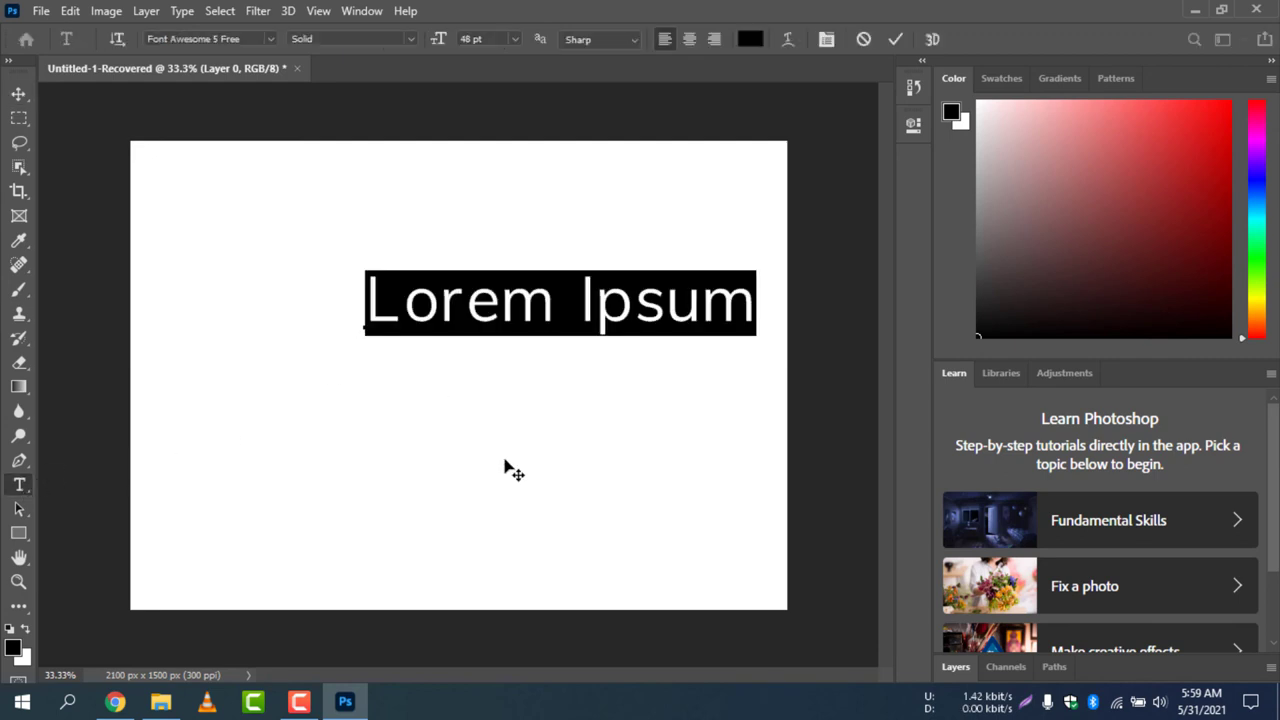
{"action": "key", "text": "ctrl+v"}
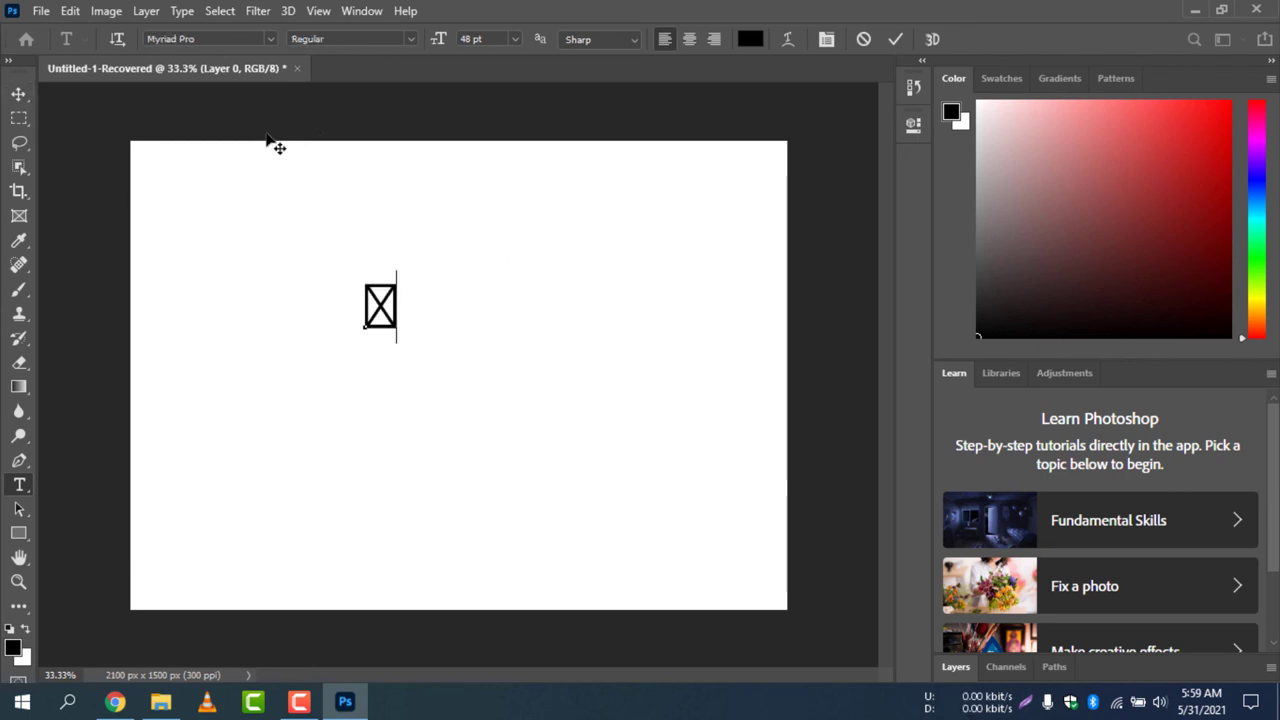
{"action": "key", "text": "ctrl+a"}
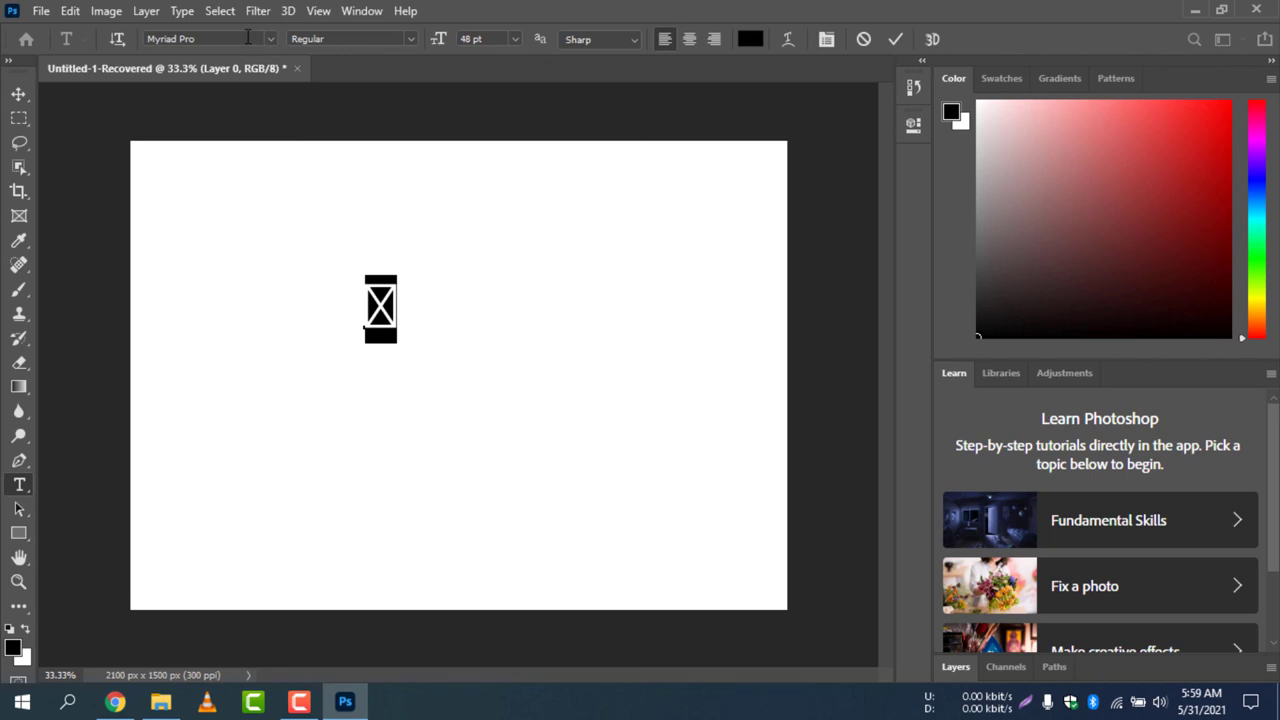
Set the bitcoin glyph's font to Font Awesome 5 Brands
{"action": "left_click", "coordinate": [248, 38]}
{"action": "type", "text": "fo"}
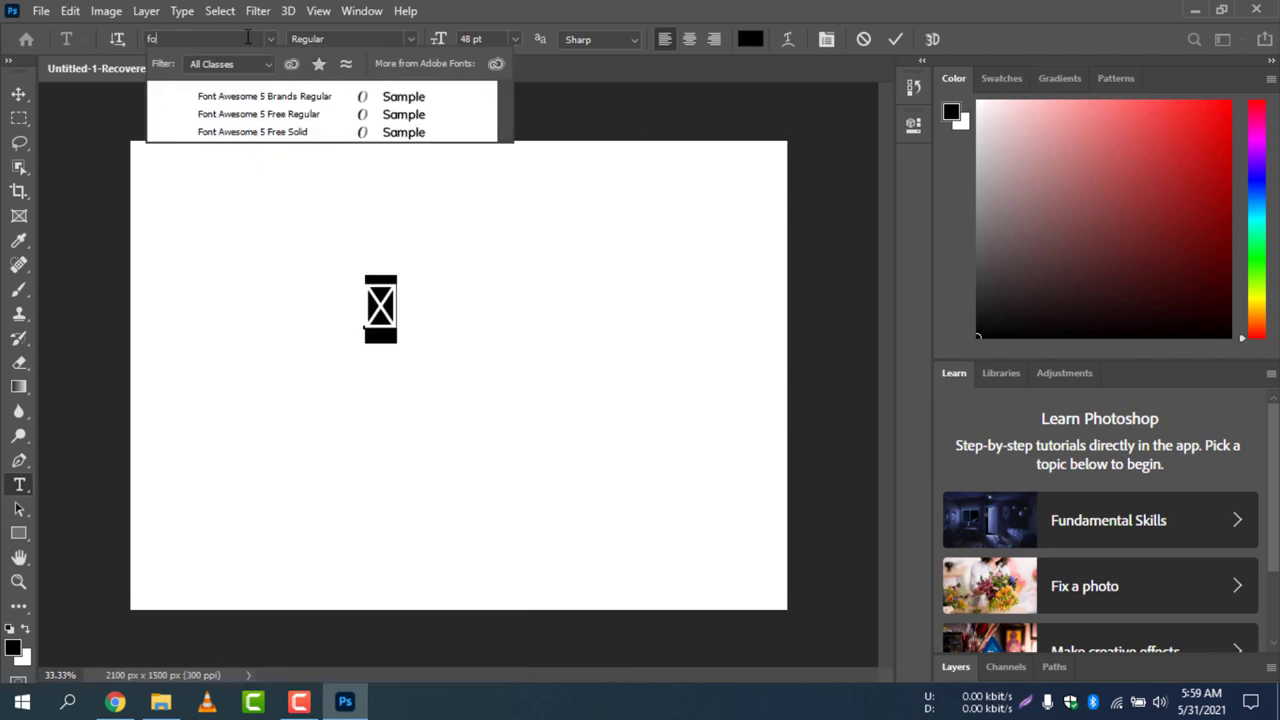
{"action": "left_click", "coordinate": [325, 100]}
Enlarge the bitcoin icon to about 372% and centre it on the canvas
{"action": "left_click", "coordinate": [19, 94]}
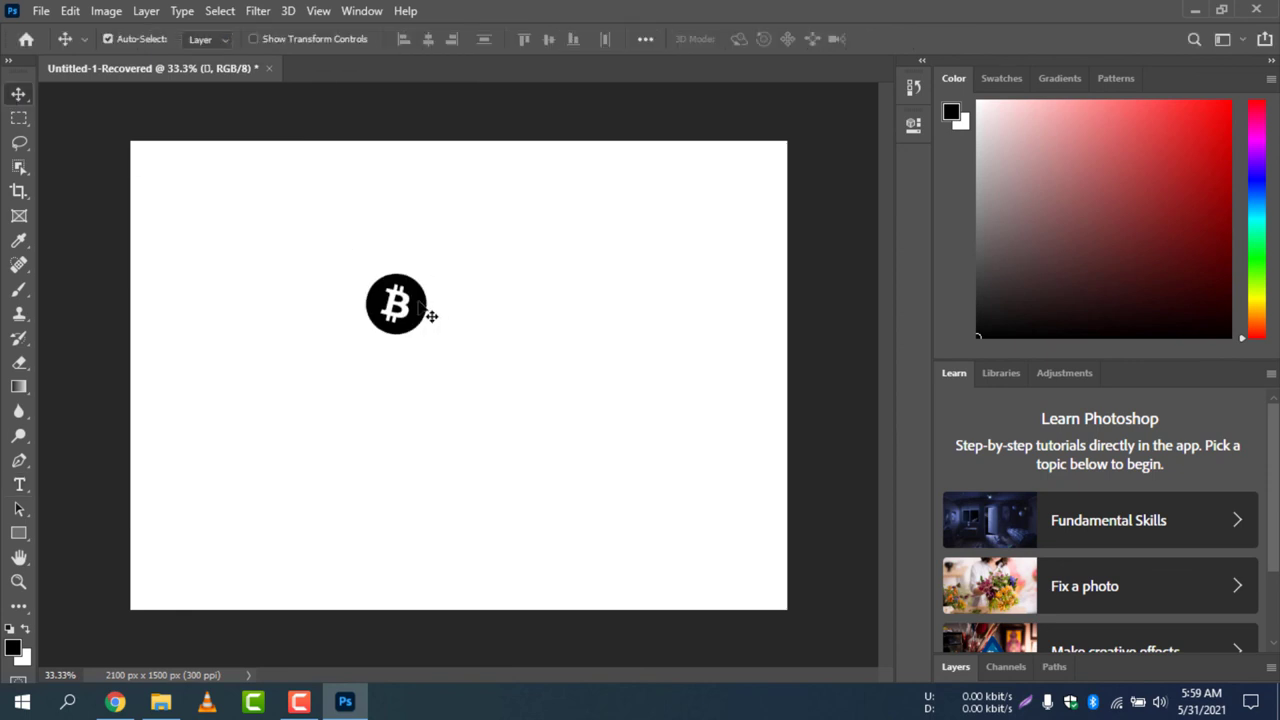
{"action": "key", "text": "ctrl+t"}
{"action": "left_click_drag", "start_coordinate": [426, 334], "coordinate": [683, 603]}
{"action": "left_click_drag", "start_coordinate": [634, 449], "coordinate": [551, 371]}
{"action": "key", "text": "Return"}
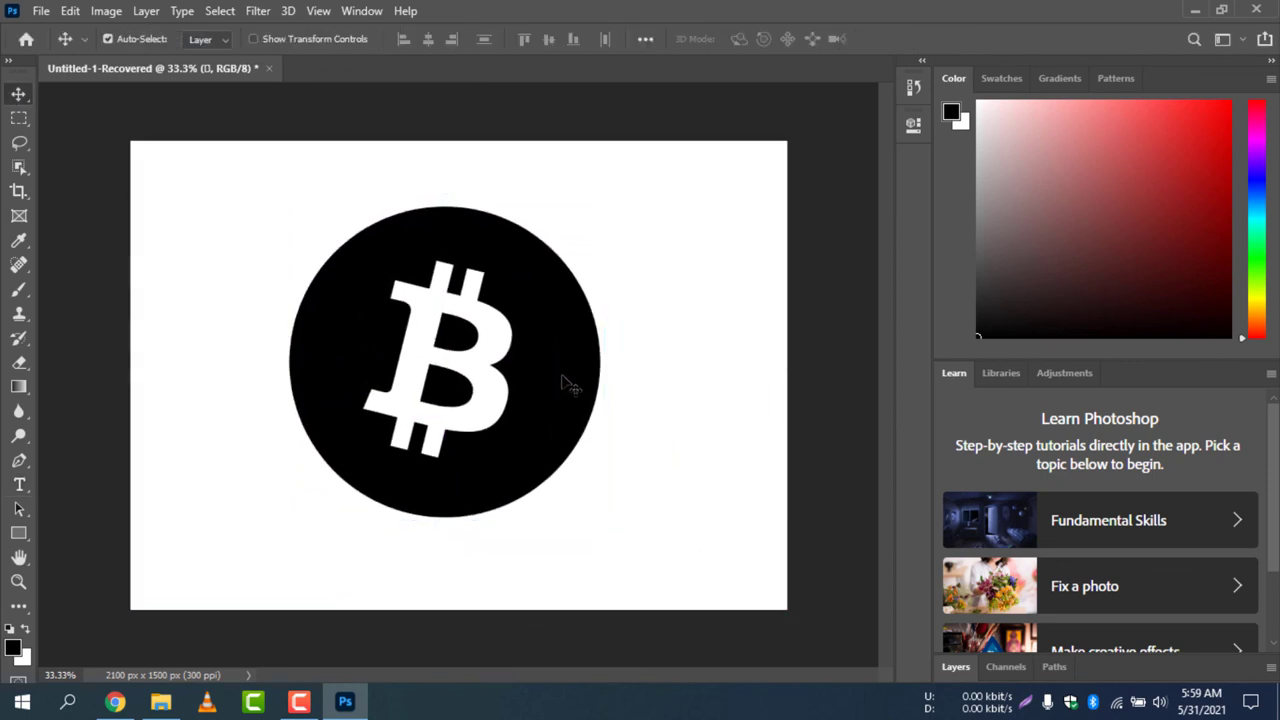